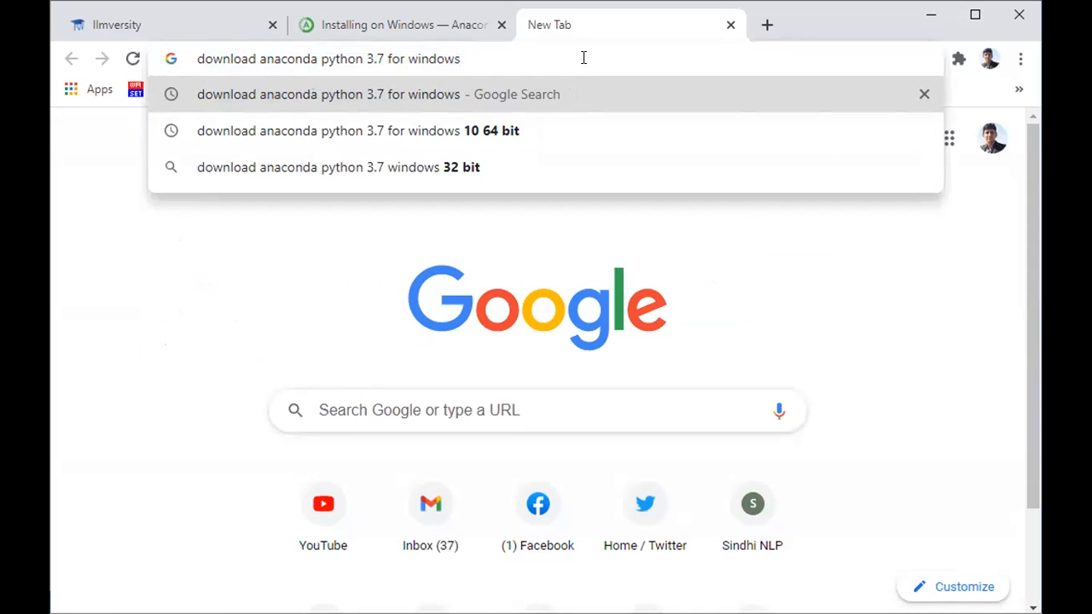
- Search the web for "download anaconda python 3.7 for windows" and open the Packages for 64-bit Windows with Python 3.7 result
key(Return)
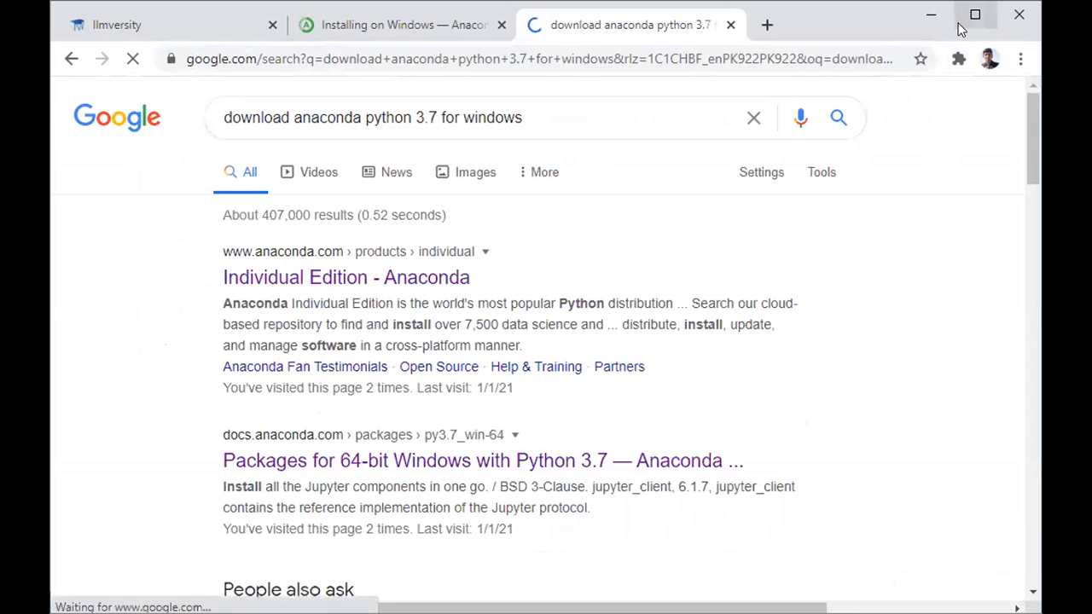
click(974, 14)
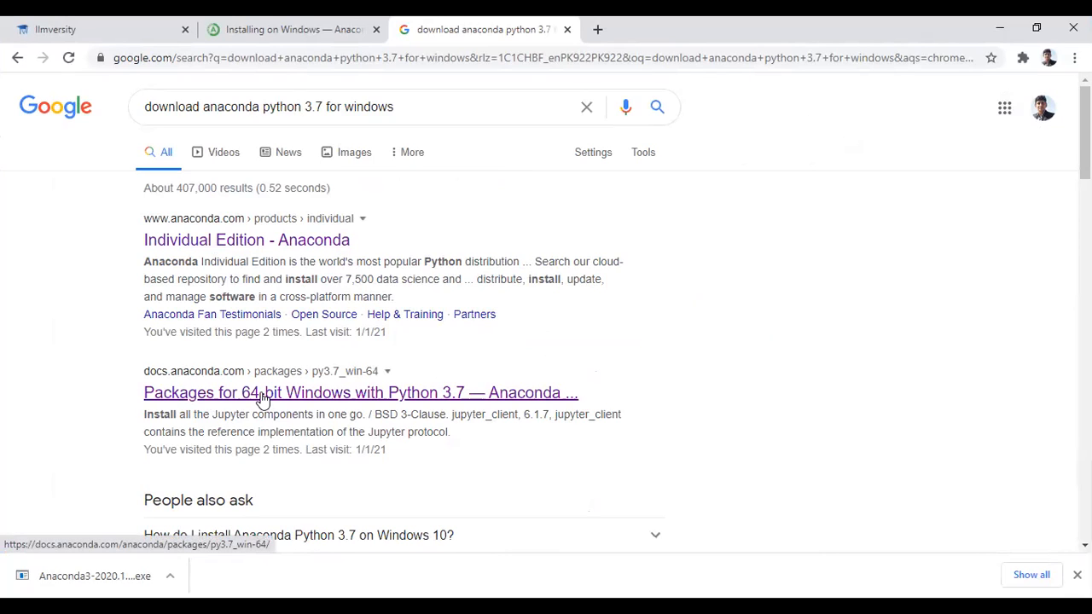
click(263, 399)
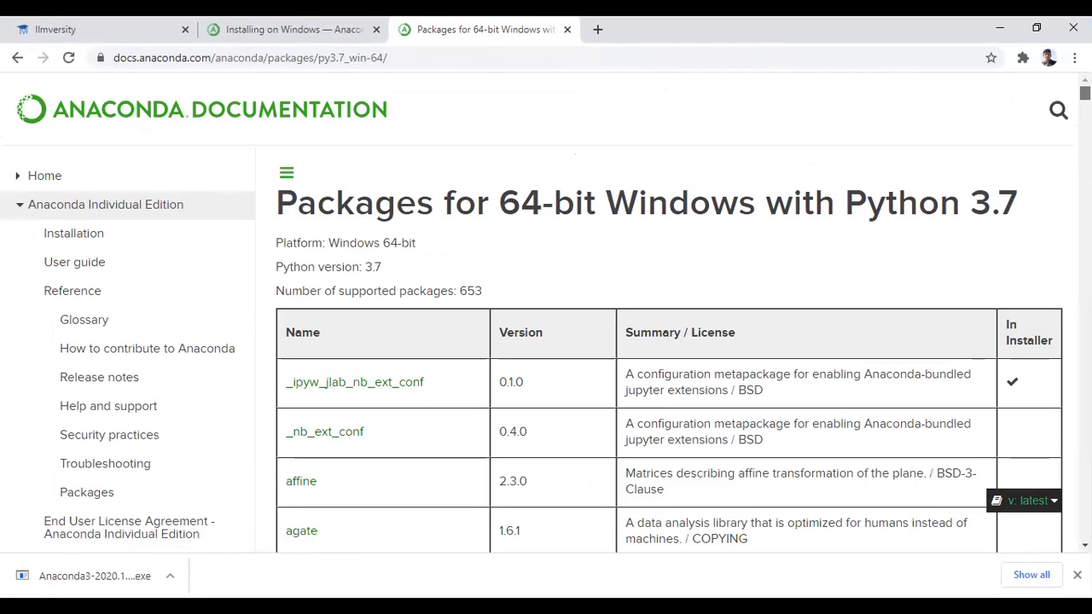
- Look through the package list and open the Installing on Windows guide from the documentation's Installation page
scroll(669, 315, down, 20)
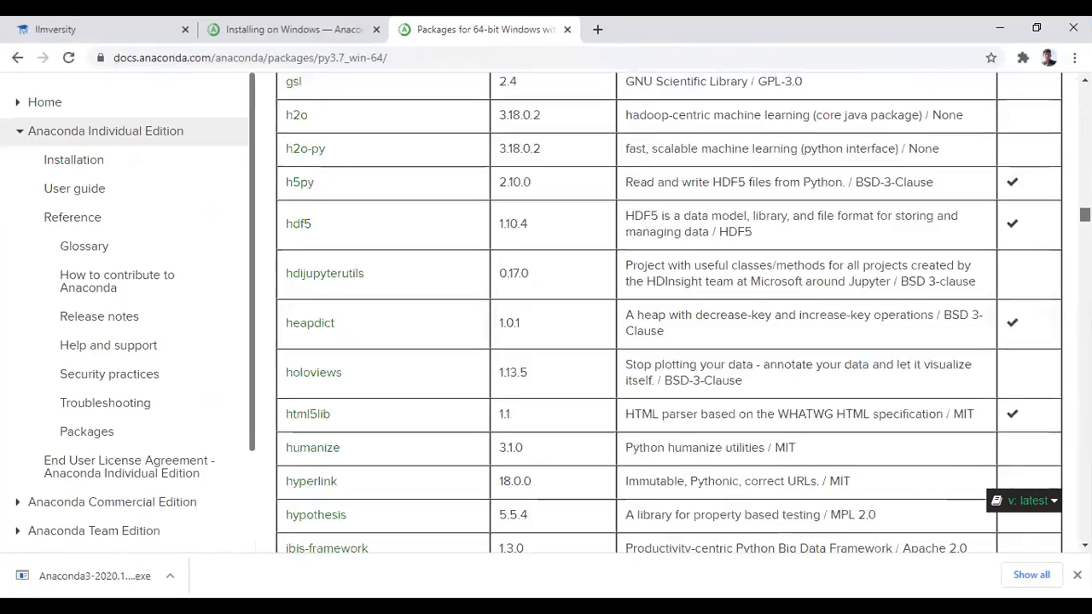
scroll(668, 316, down, 20)
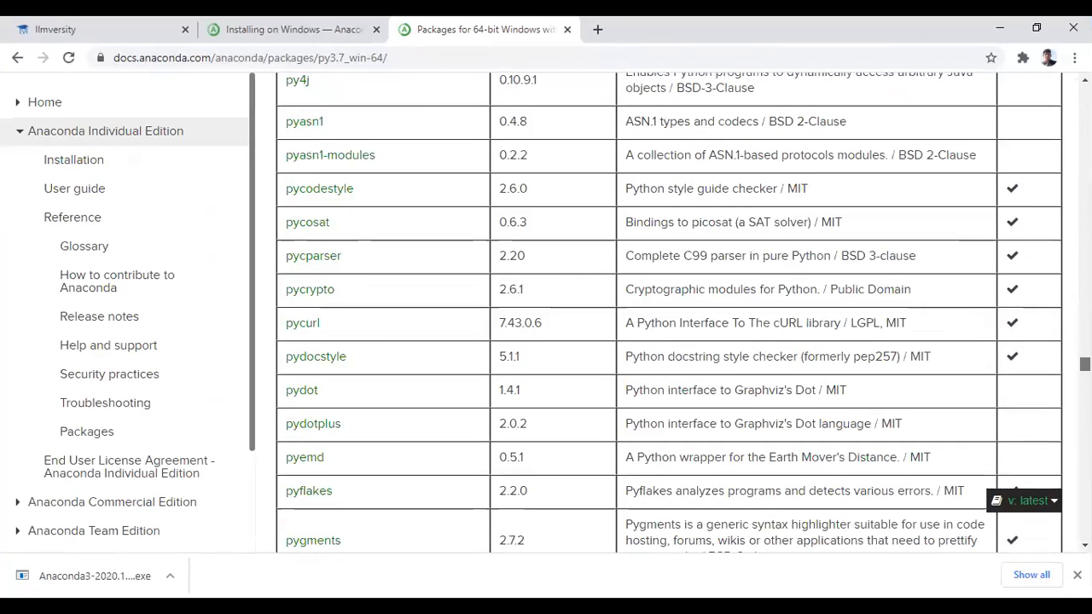
scroll(668, 312, up, 15)
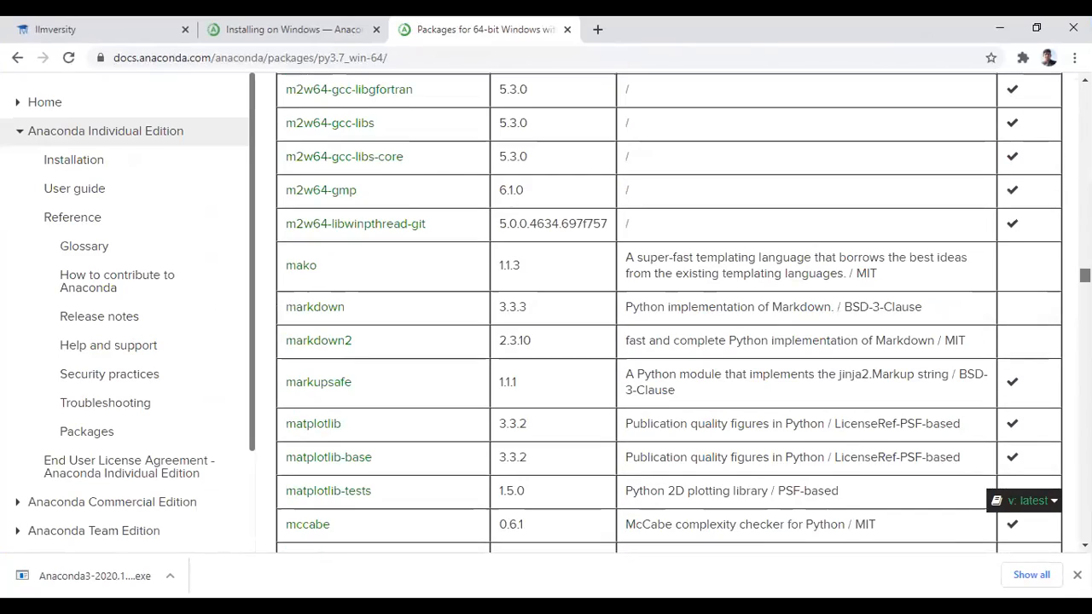
scroll(668, 312, up, 20)
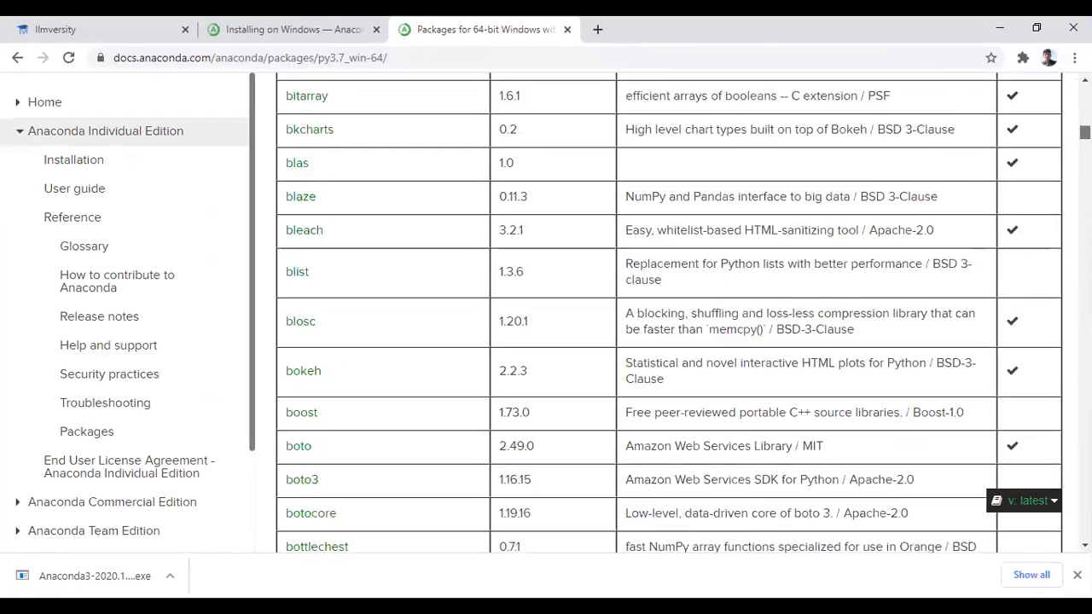
scroll(669, 312, up, 10)
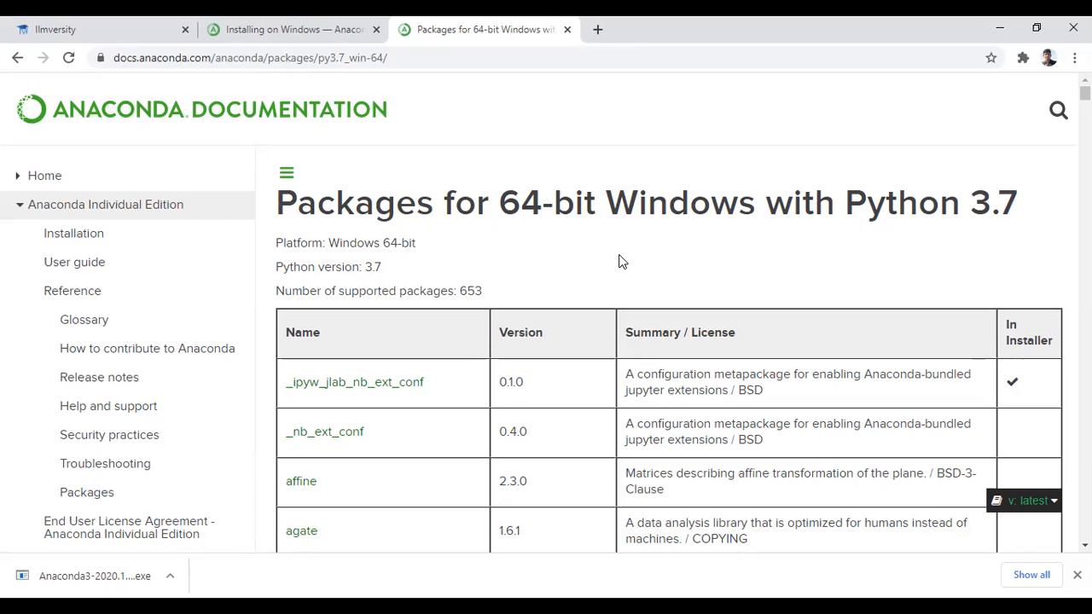
click(105, 232)
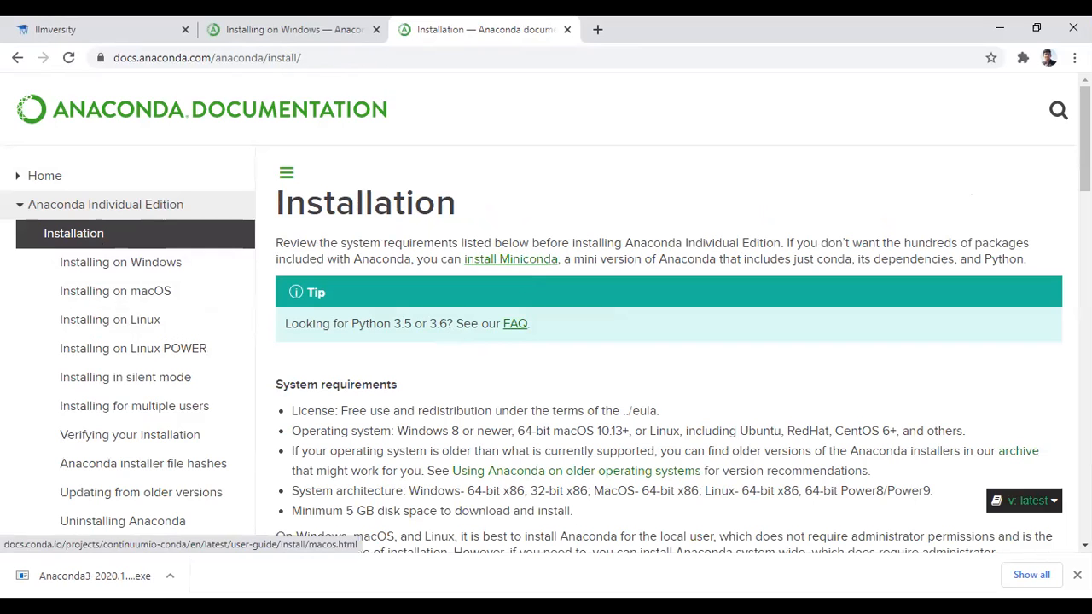
drag(1084, 154, 1084, 155)
scroll(835, 177, down, 4)
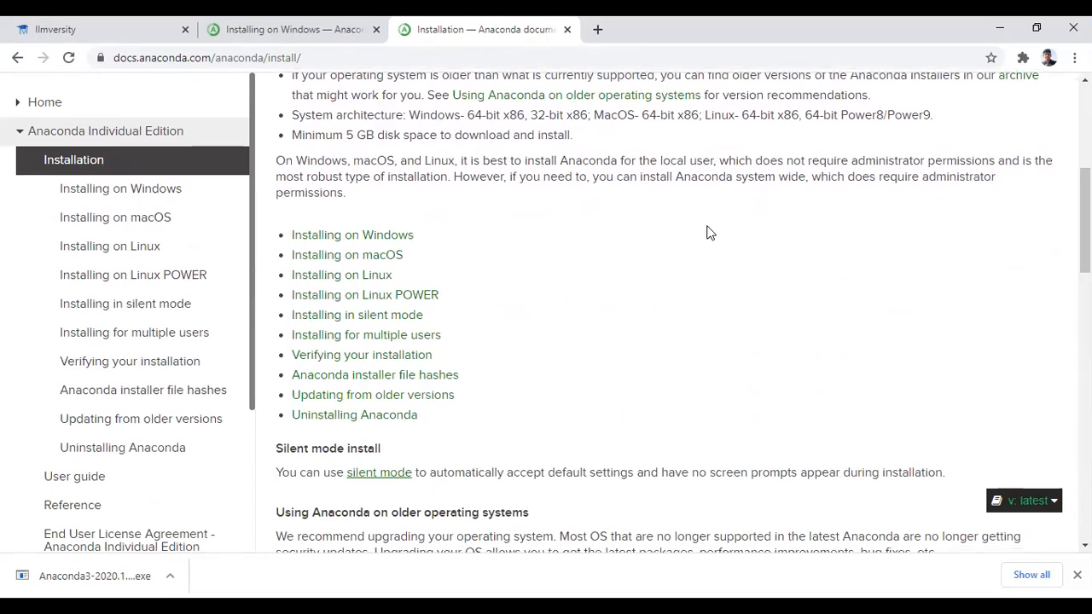
click(373, 238)
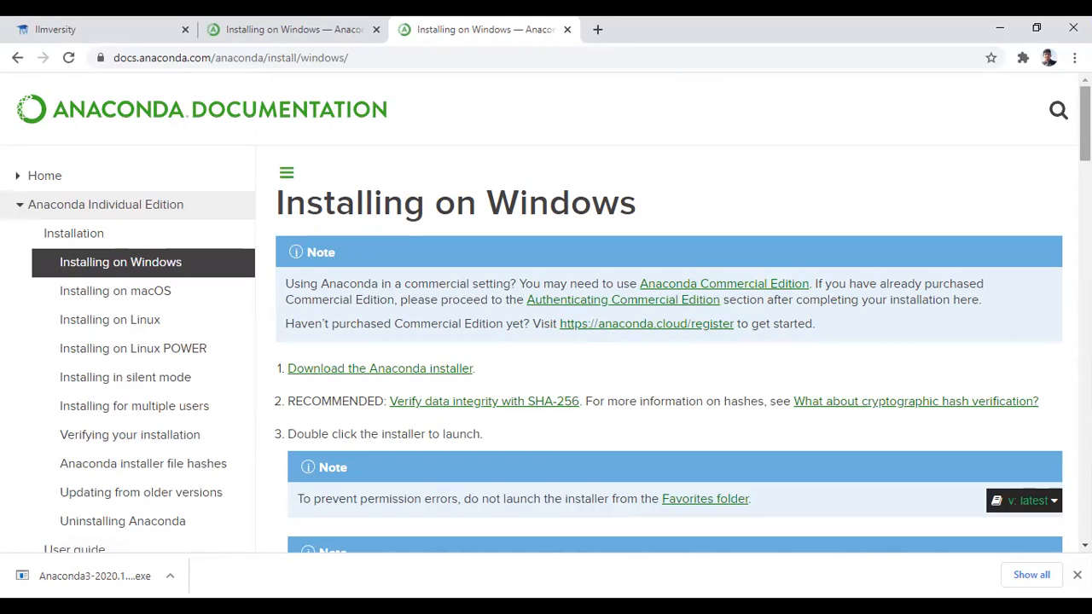
- Skim the Windows installation instructions and follow the guide's link to download the Anaconda installer
scroll(666, 341, down, 12)
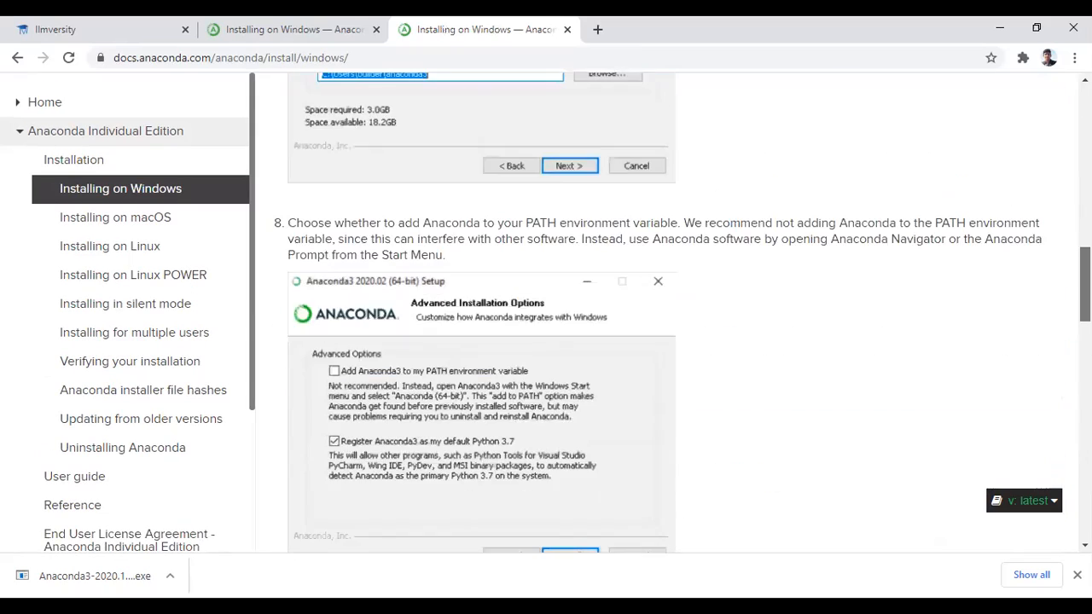
scroll(666, 341, down, 15)
scroll(665, 342, up, 8)
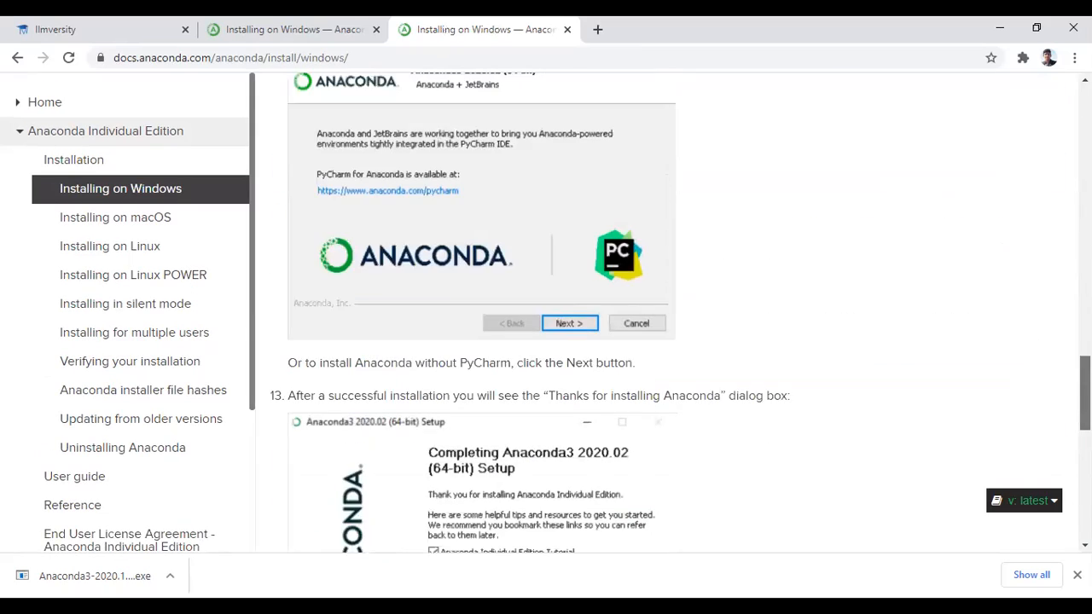
scroll(1051, 202, up, 15)
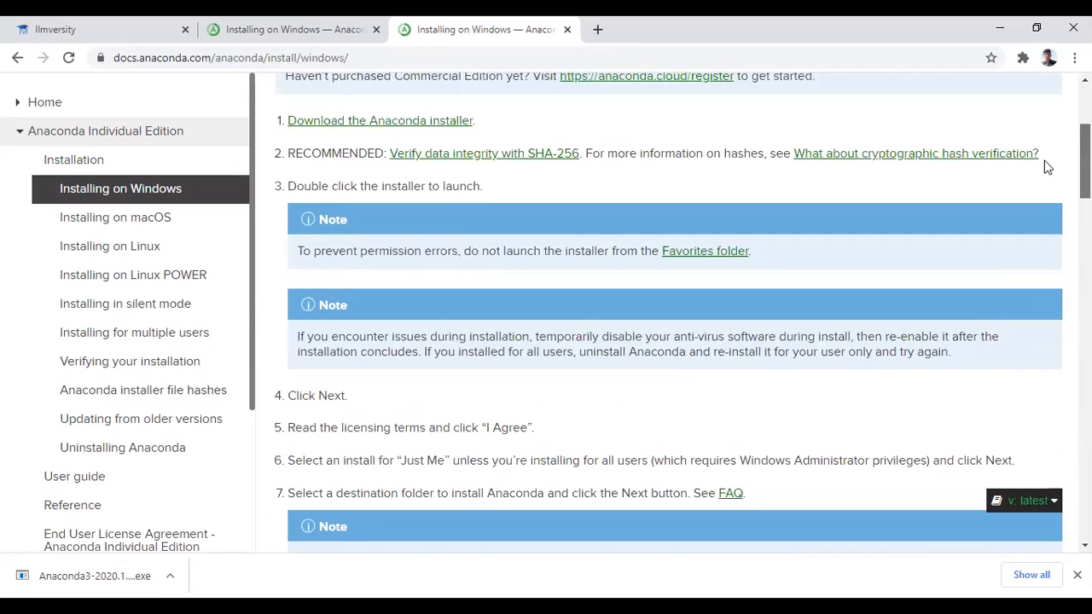
scroll(1047, 167, up, 3)
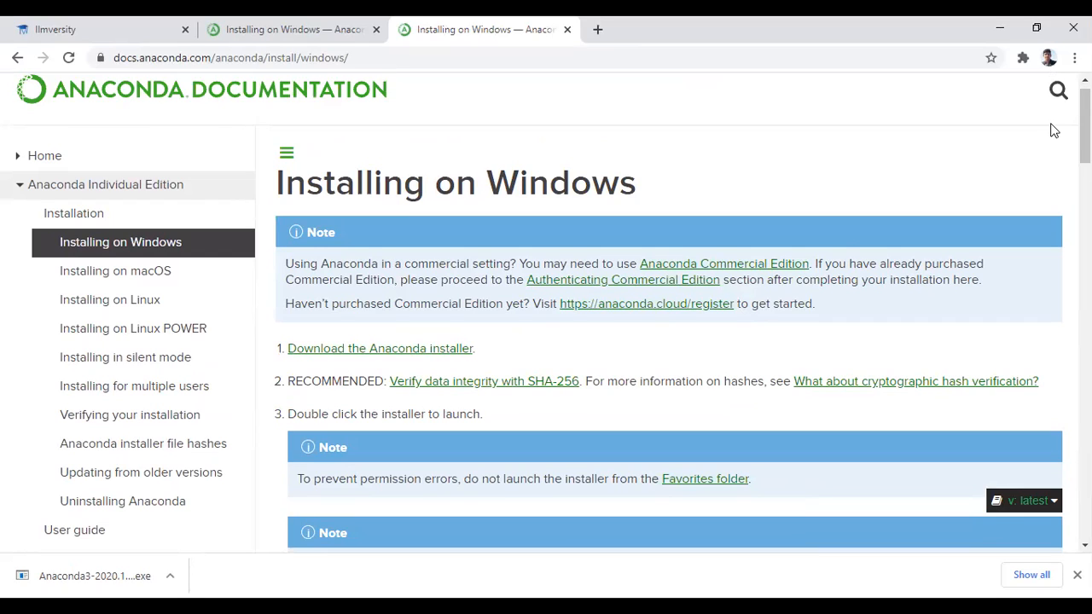
click(377, 351)
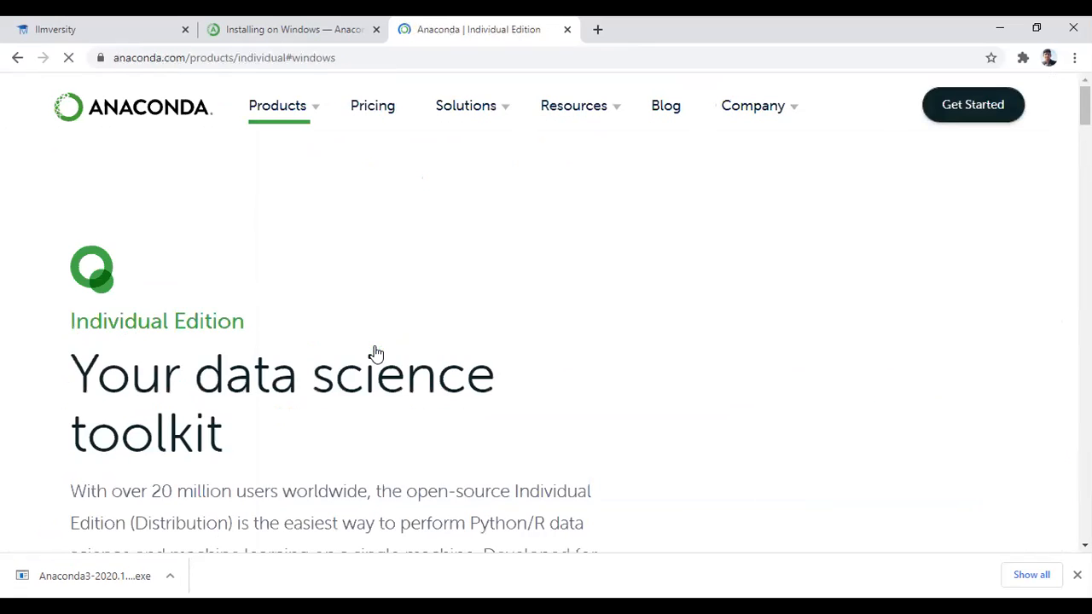
- Download the Python 3.8 64-Bit Graphical Installer for Windows from the Individual Edition page
scroll(377, 351, down, 2)
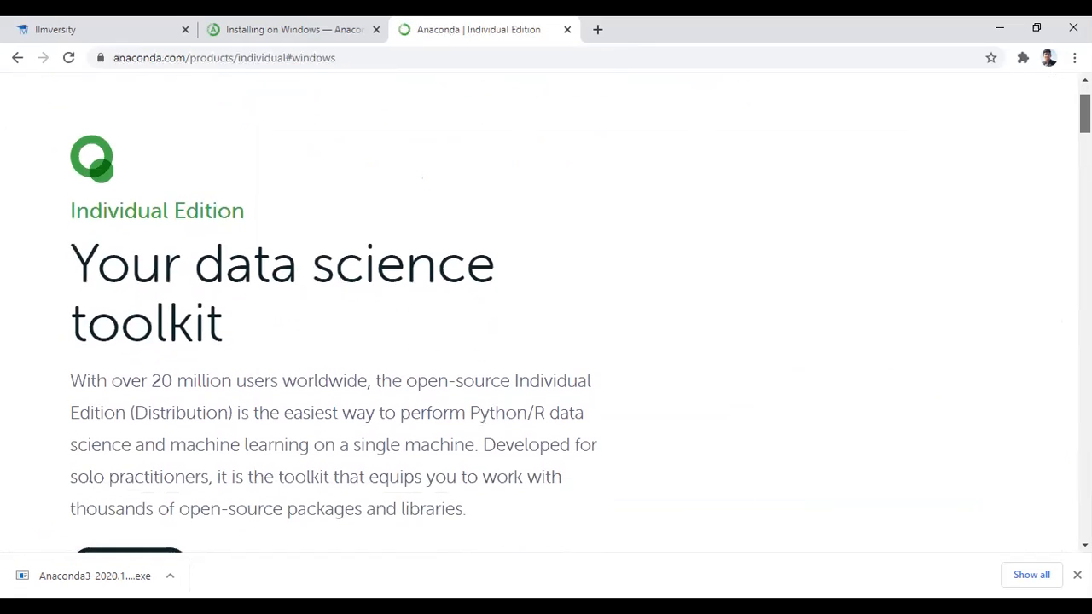
scroll(546, 313, down, 2)
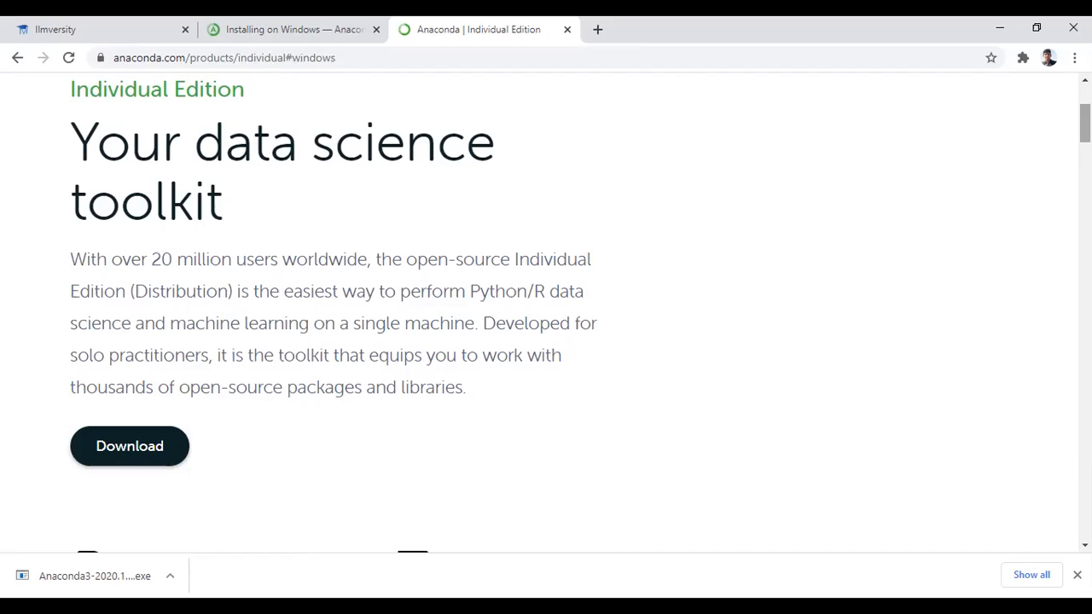
click(141, 445)
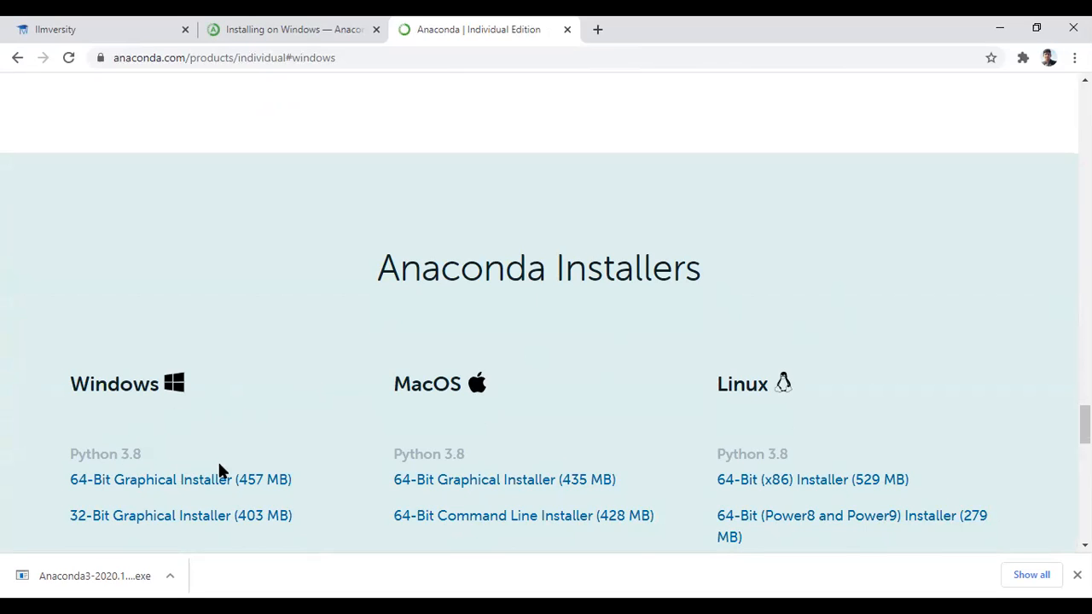
click(149, 480)
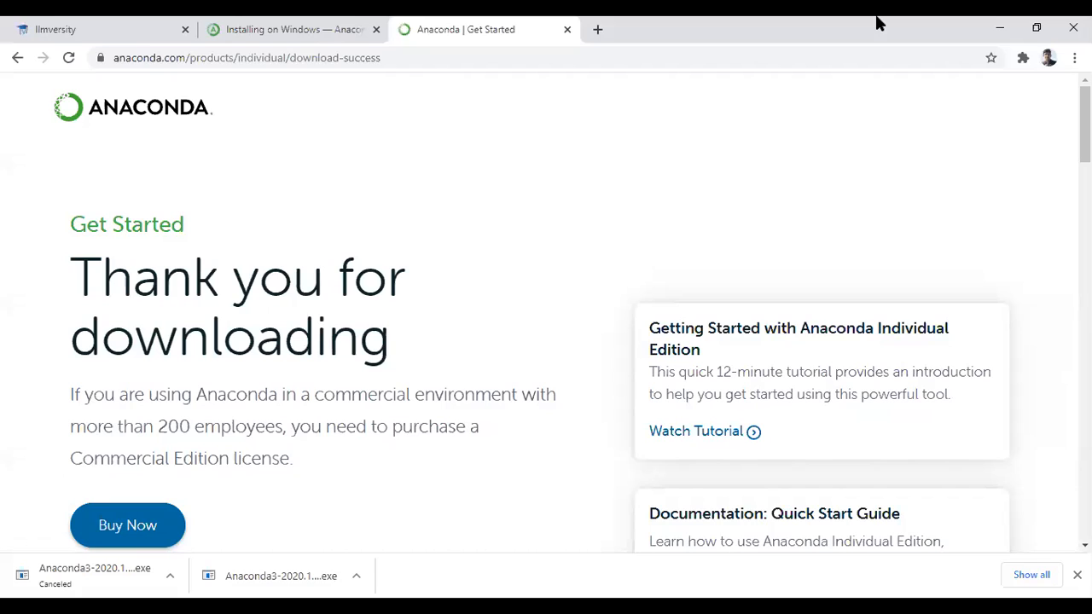
- Launch the downloaded Anaconda3 installer and accept its license agreement after going to the end of the text
click(275, 585)
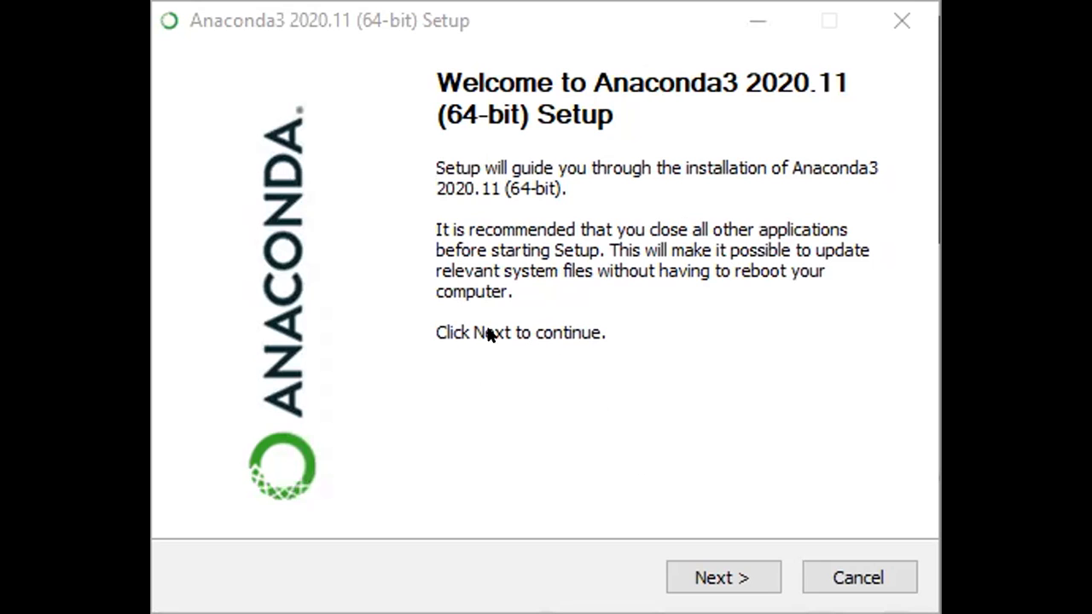
click(711, 573)
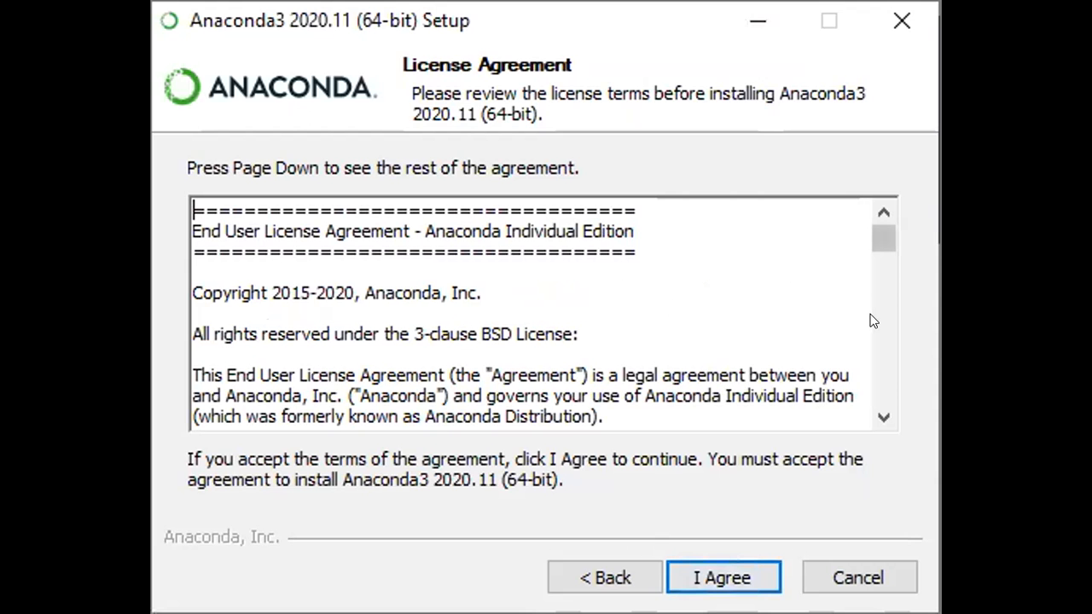
drag(872, 245, 863, 465)
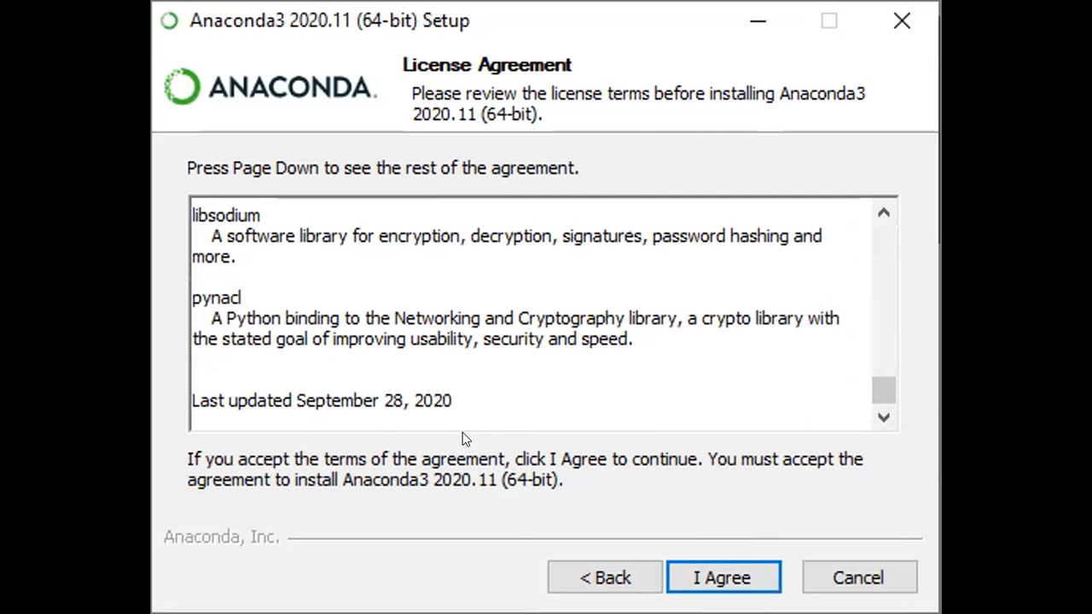
click(718, 575)
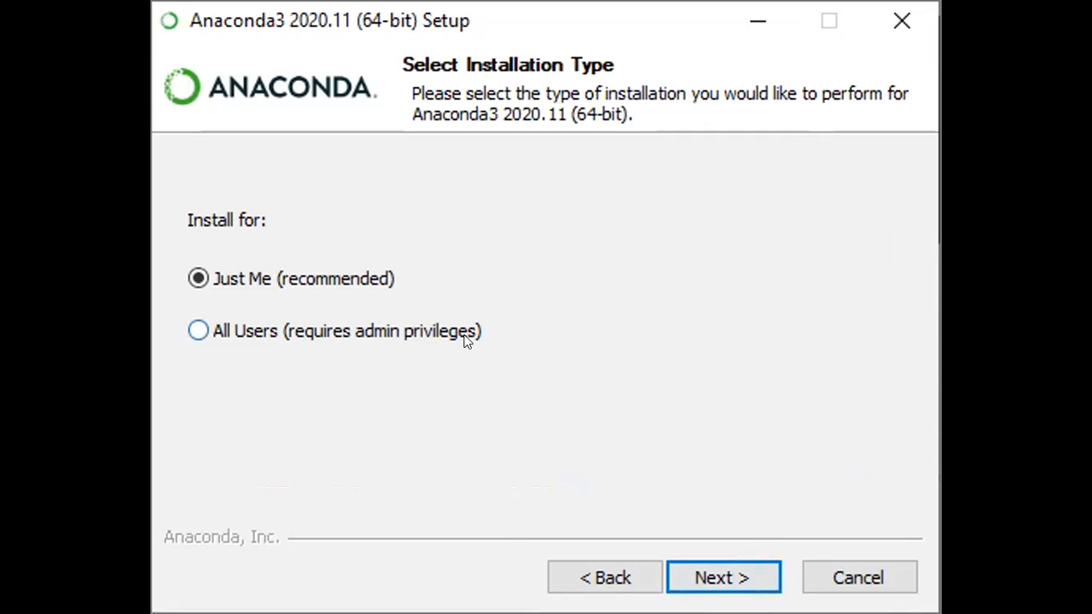
- Set the installation type to Just Me (recommended) and continue to the install location
click(252, 338)
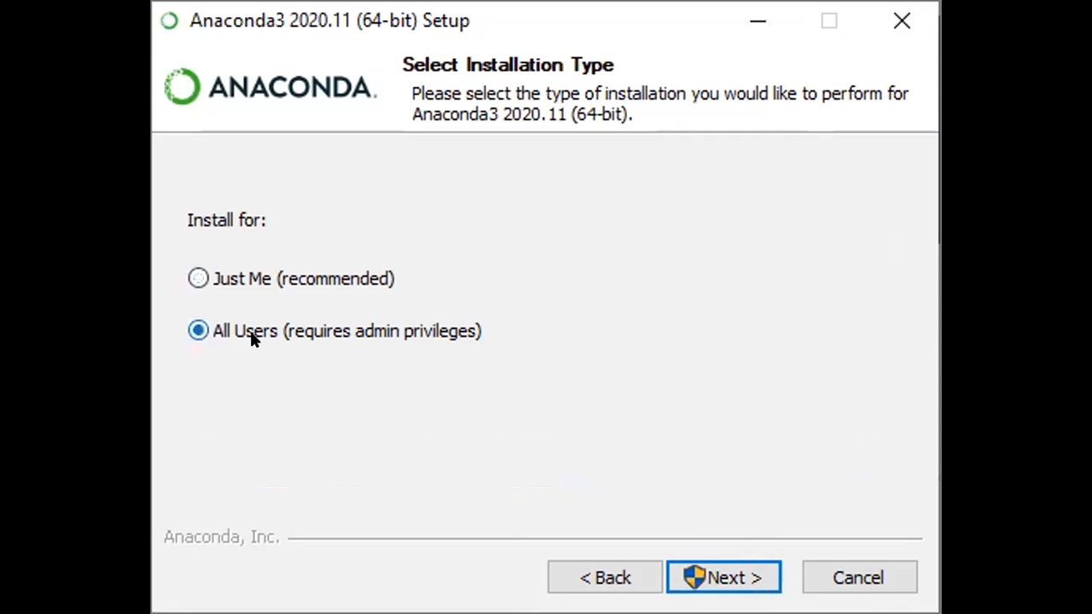
click(207, 284)
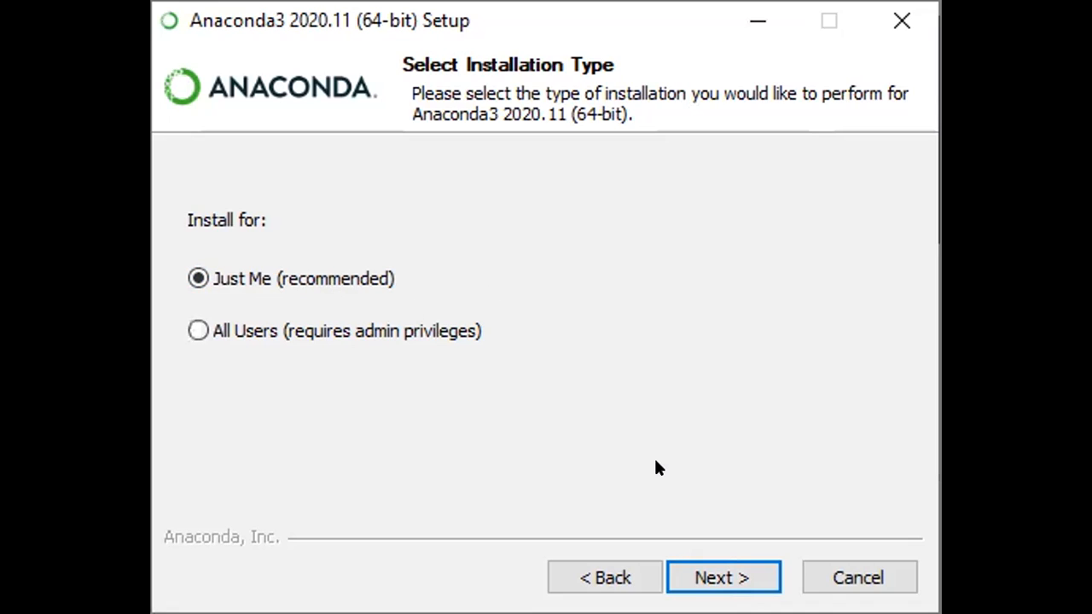
click(713, 578)
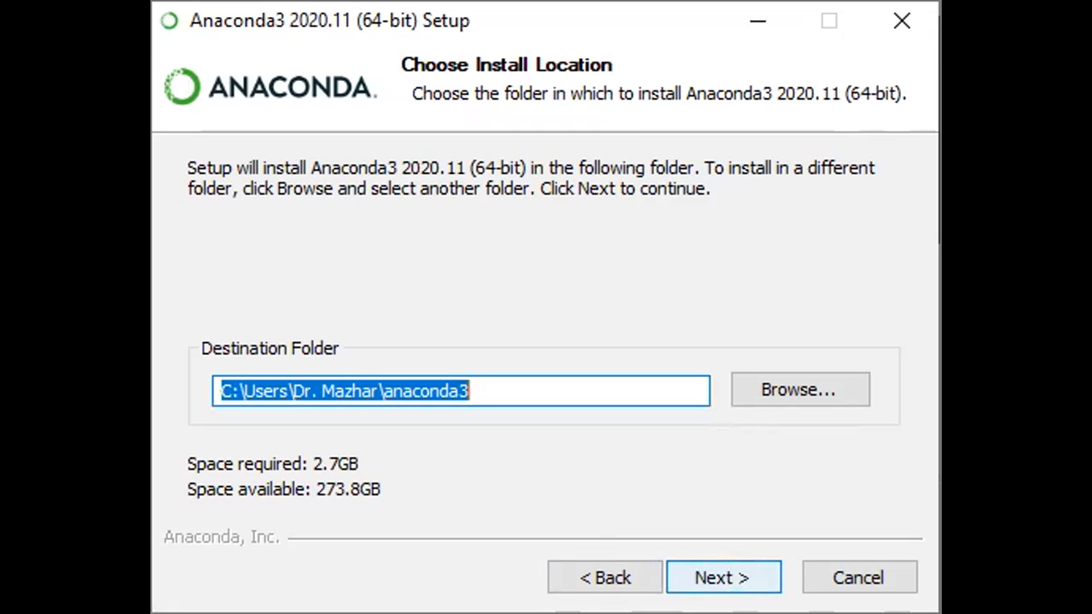
- Accept the default destination folder despite its space and start the installation with the default advanced options
click(708, 577)
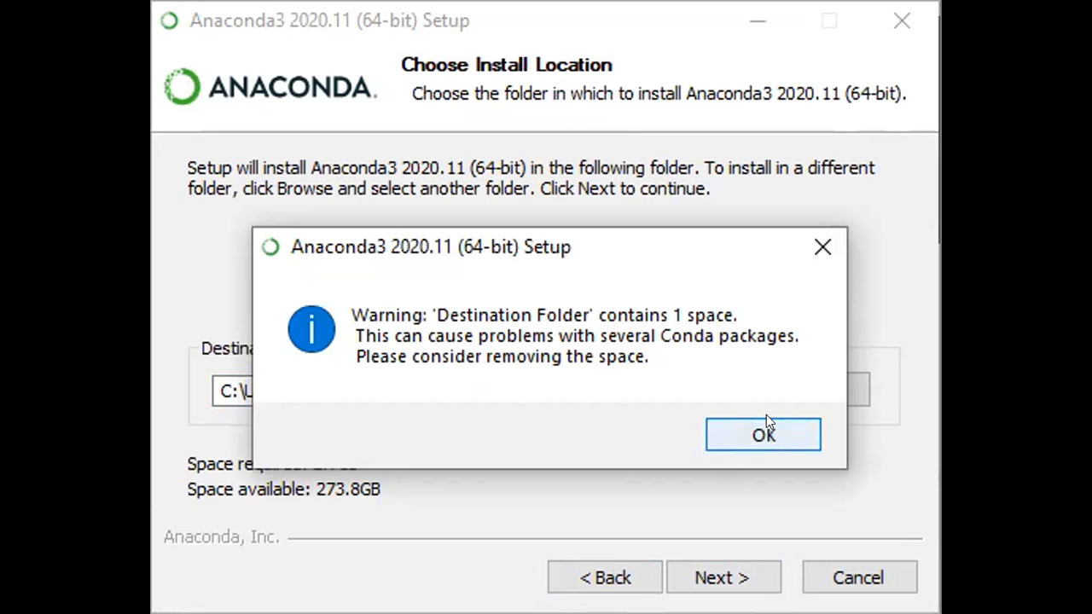
key(Return)
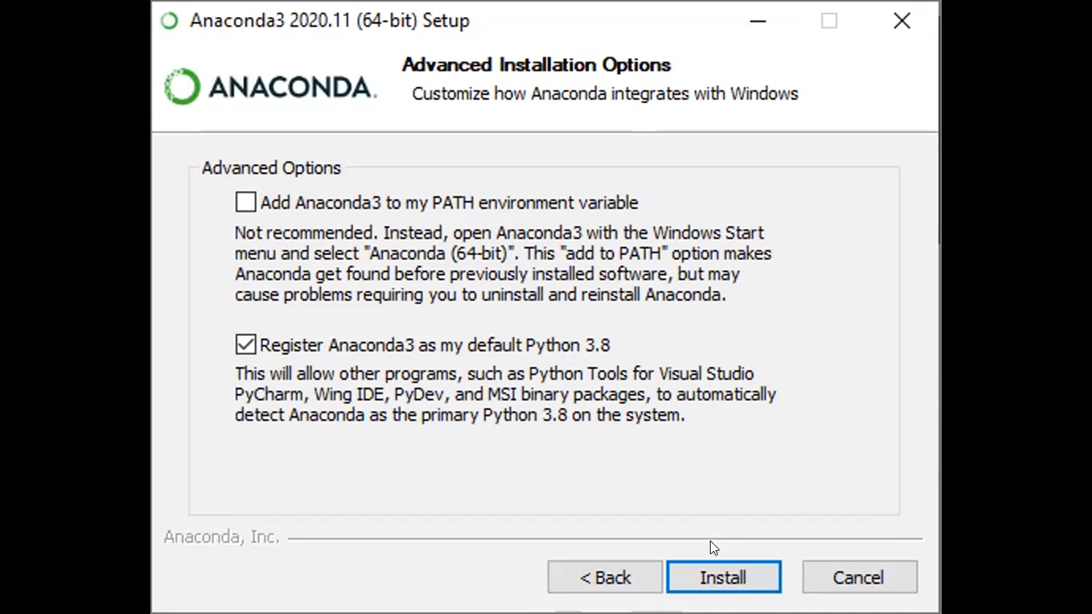
click(709, 565)
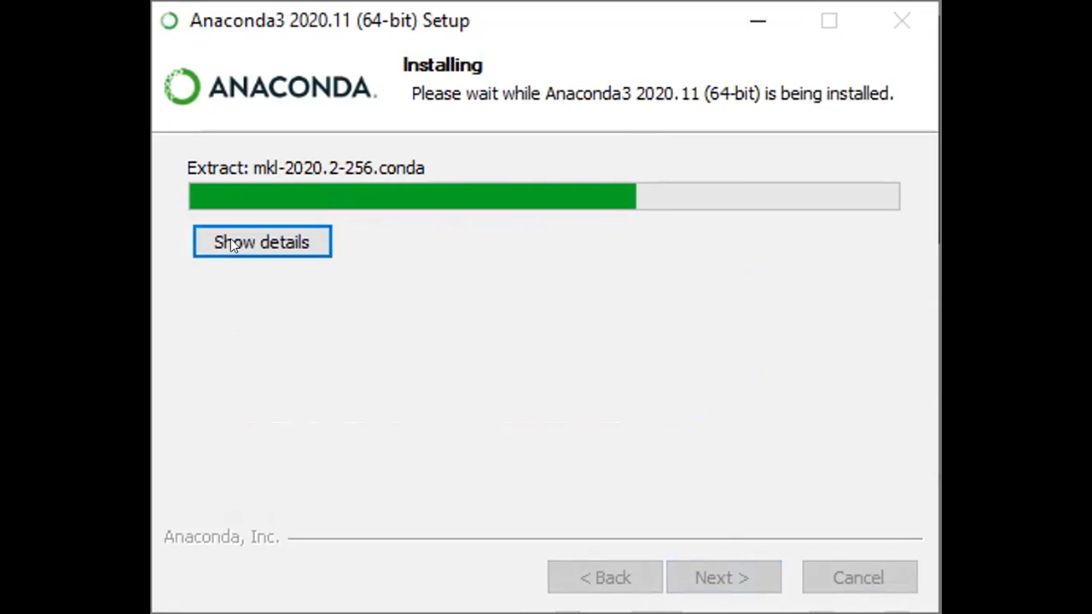
- Show the installation details and finish the setup, keeping the Anaconda Individual Edition Tutorial and Getting Started with Anaconda options checked
click(278, 239)
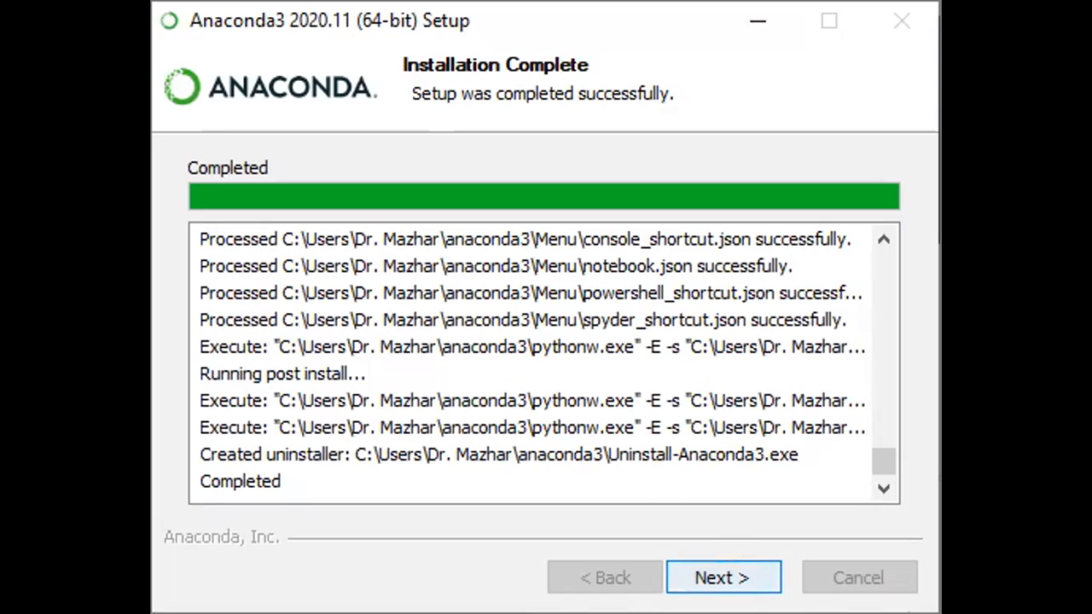
key(Return)
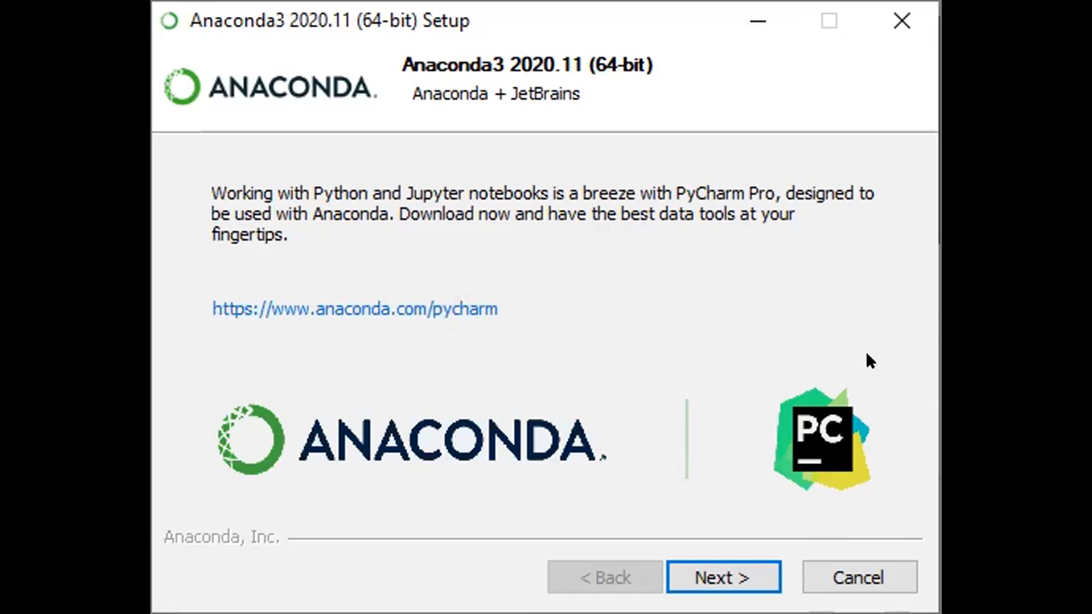
click(738, 567)
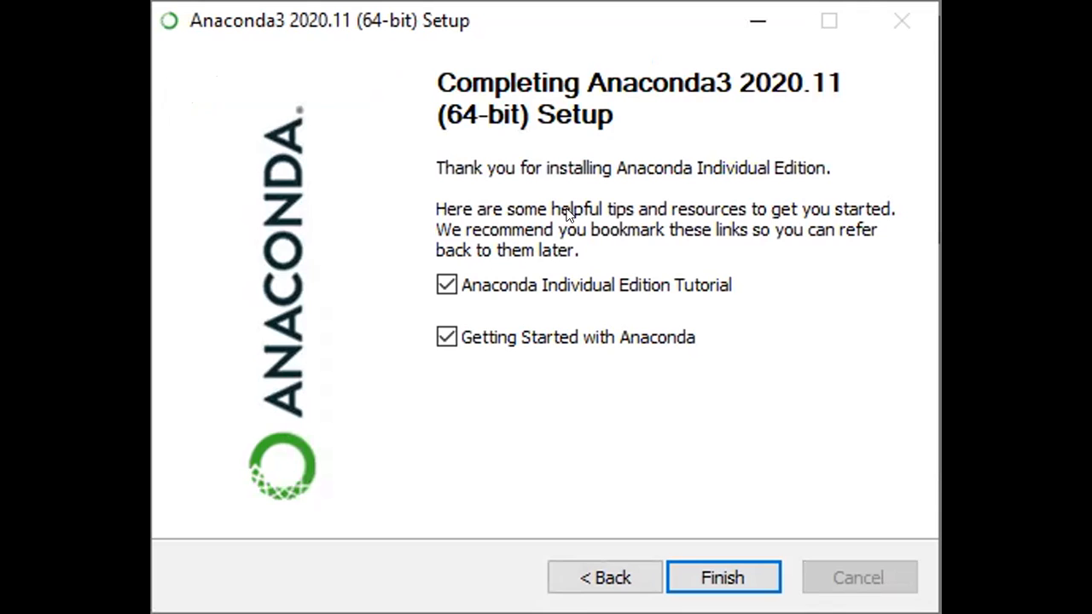
click(714, 577)
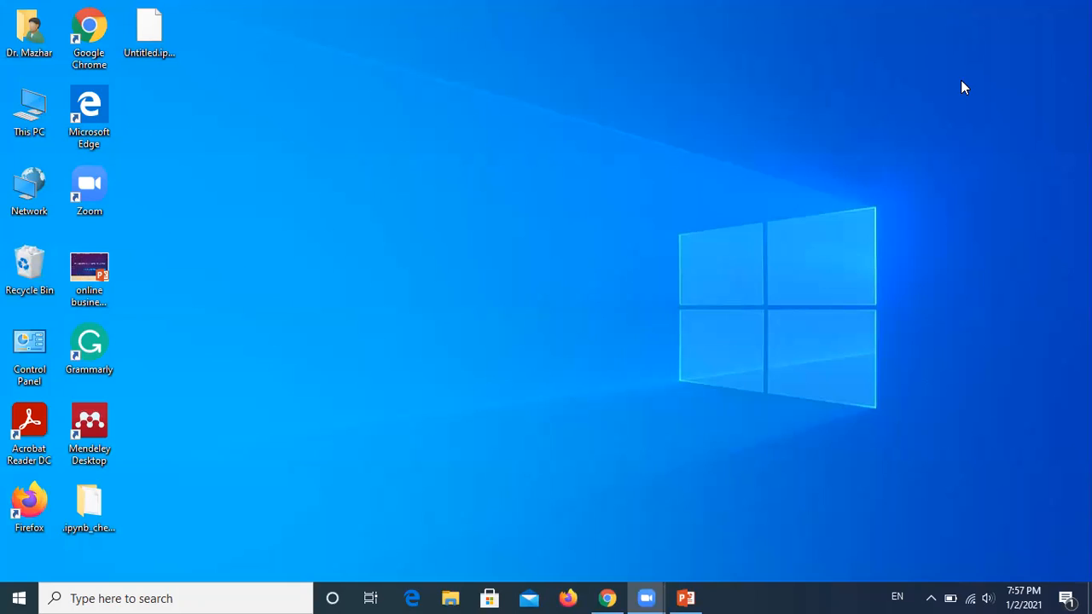
- Search Windows for Anaconda, launch Jupyter Notebook (anaconda3) and maximize its browser window
click(238, 598)
text(Anacon)
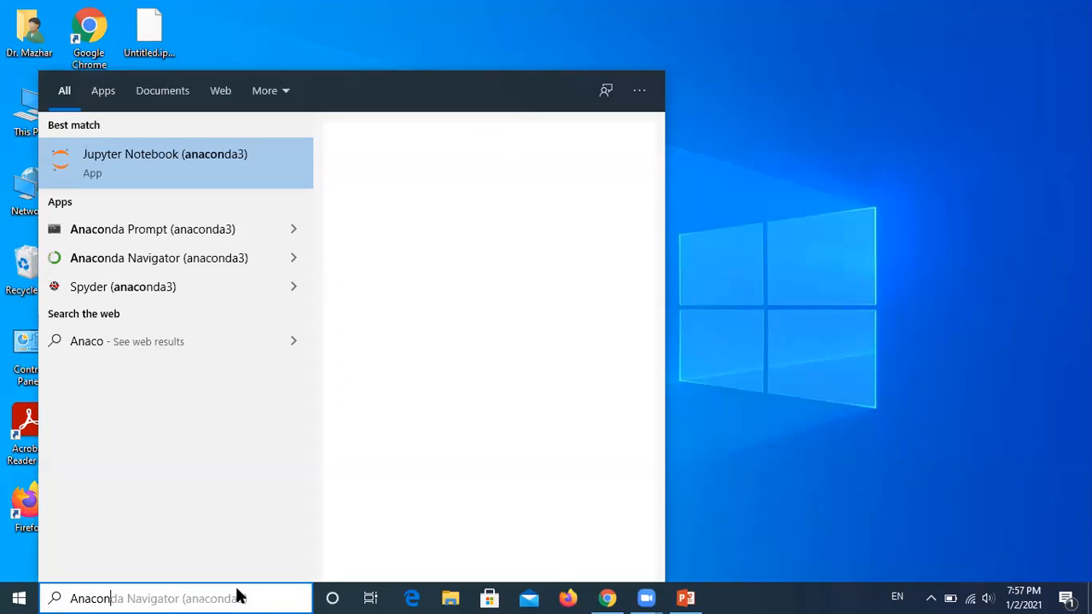
text(da)
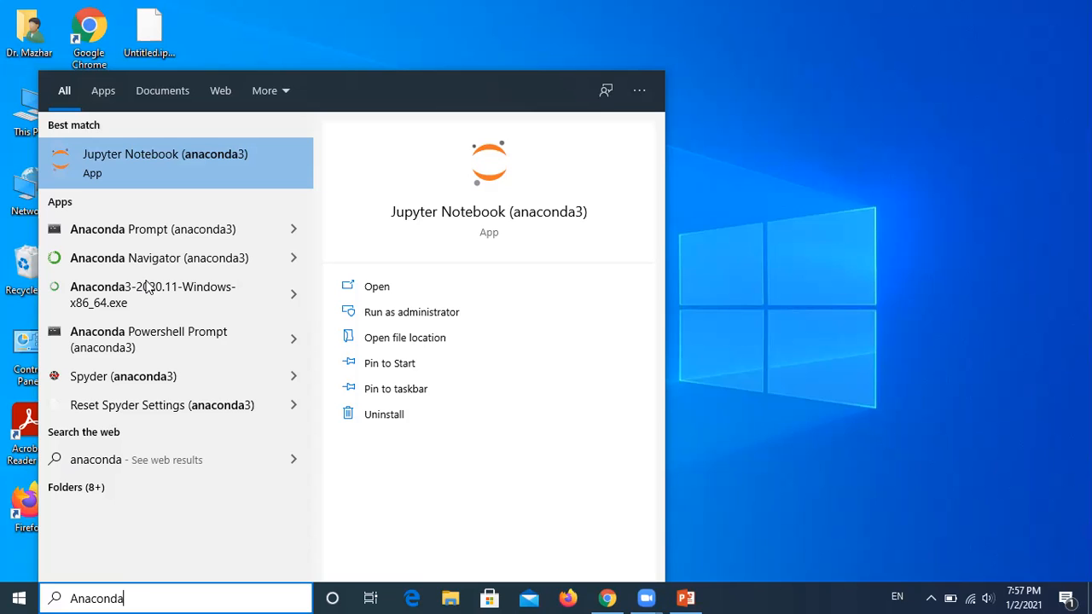
key(Return)
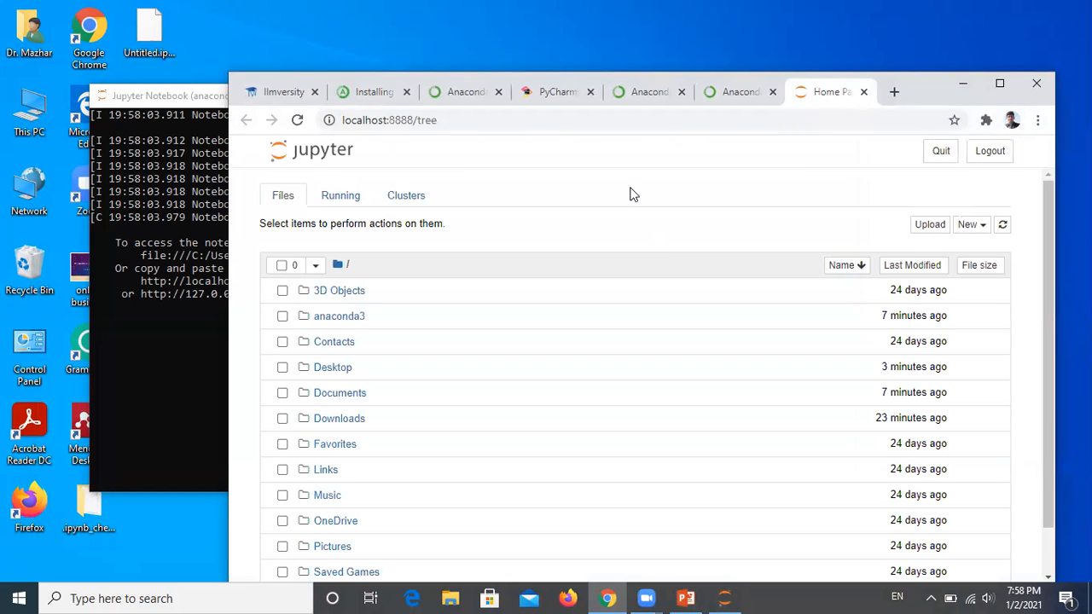
click(999, 83)
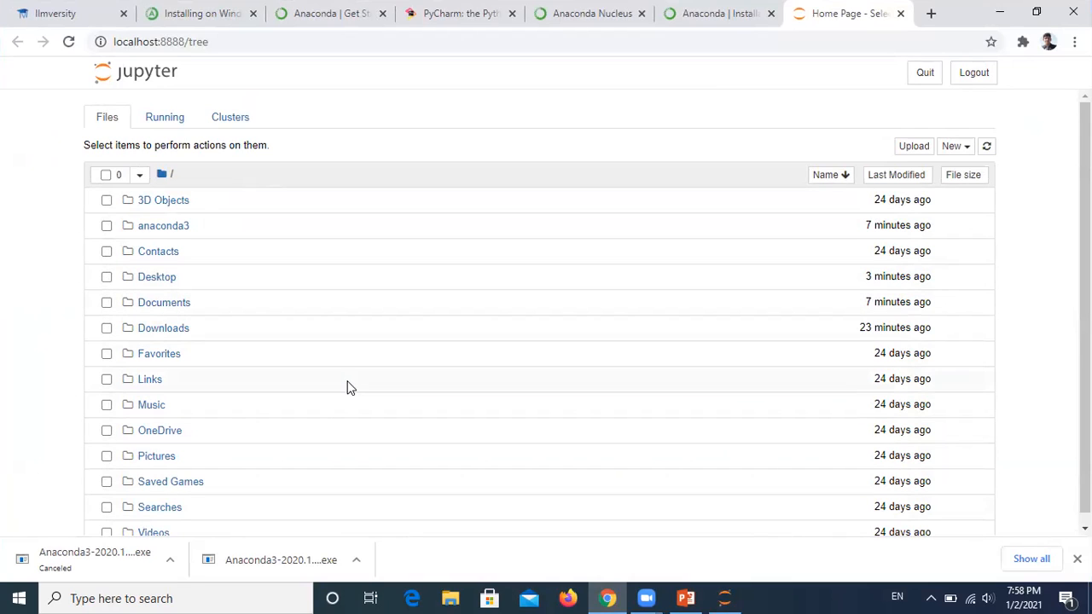
- Create a new Python 3 notebook in the Desktop folder
click(162, 279)
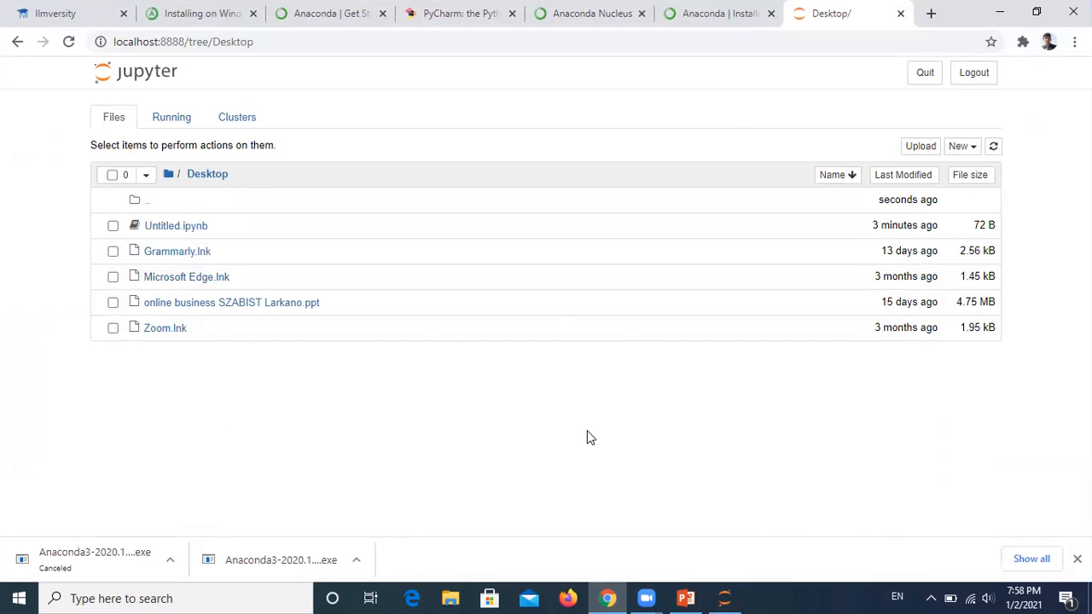
click(966, 150)
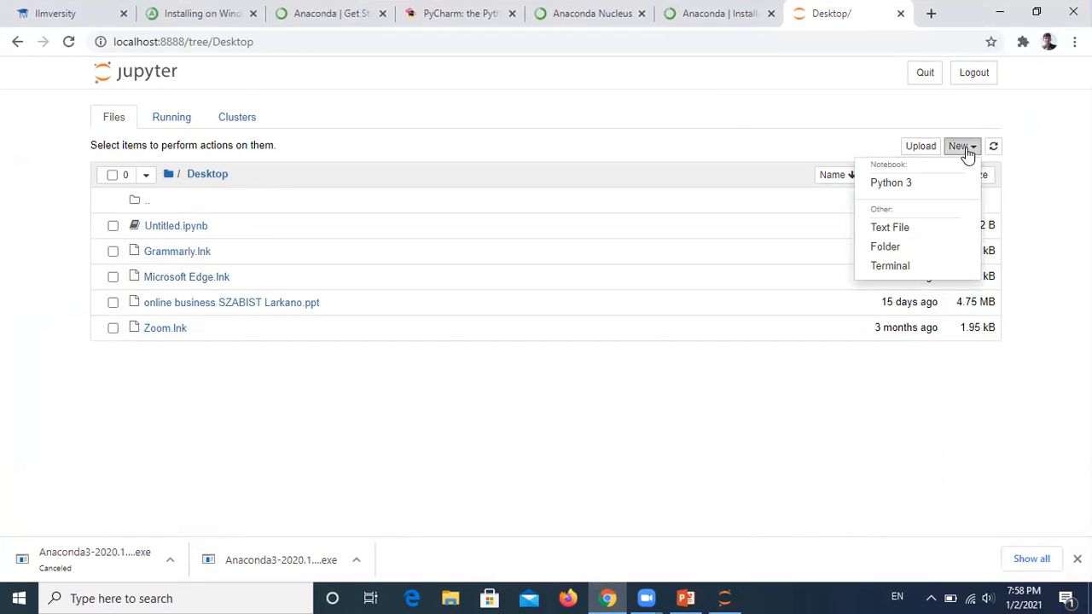
click(903, 186)
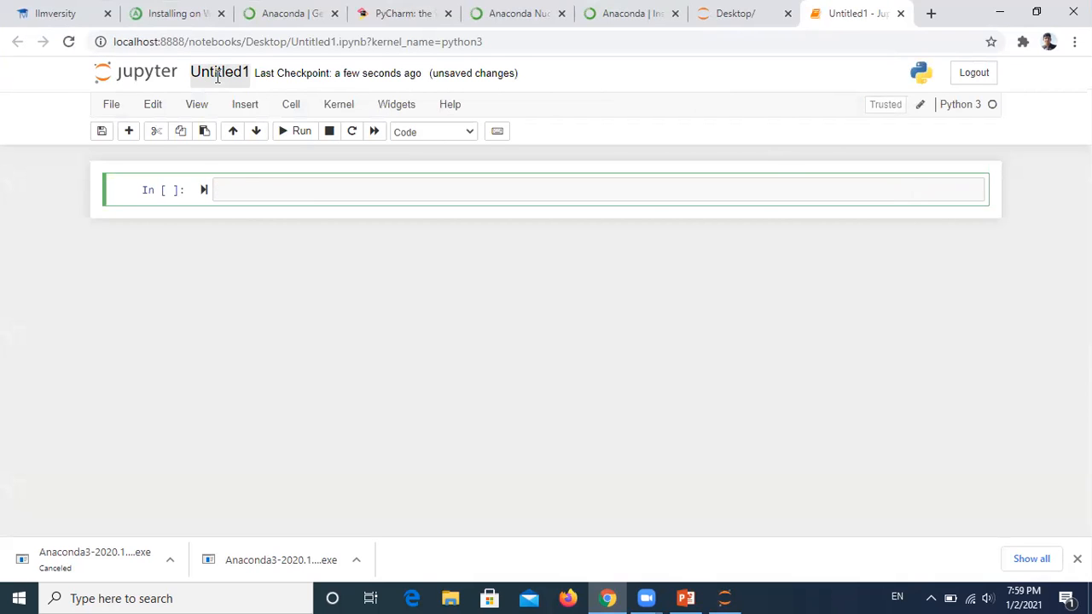
- Rename the new notebook as Test
click(217, 74)
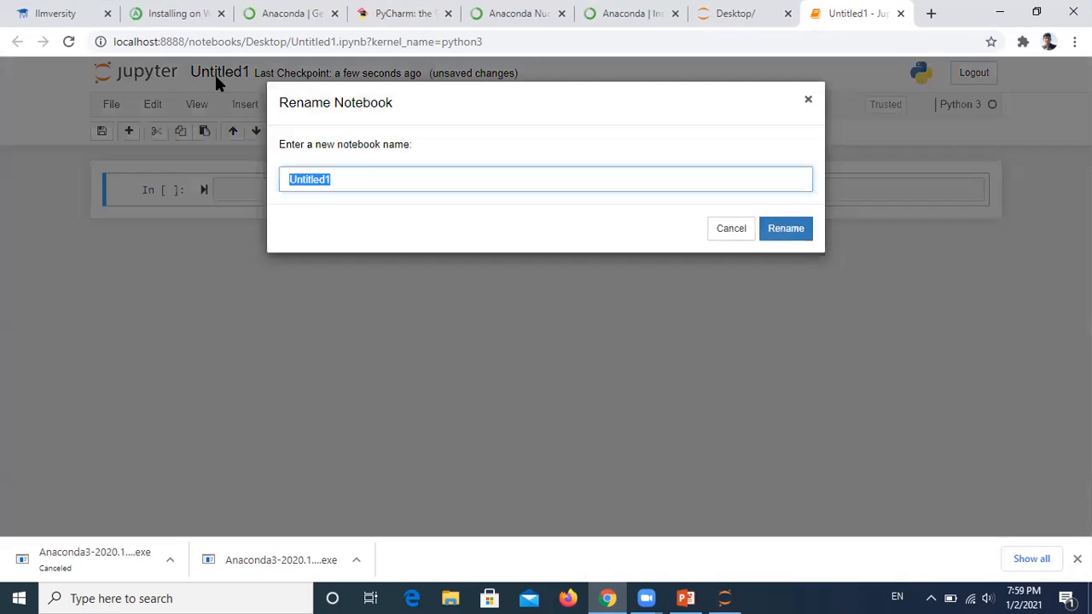
text(Test)
click(786, 230)
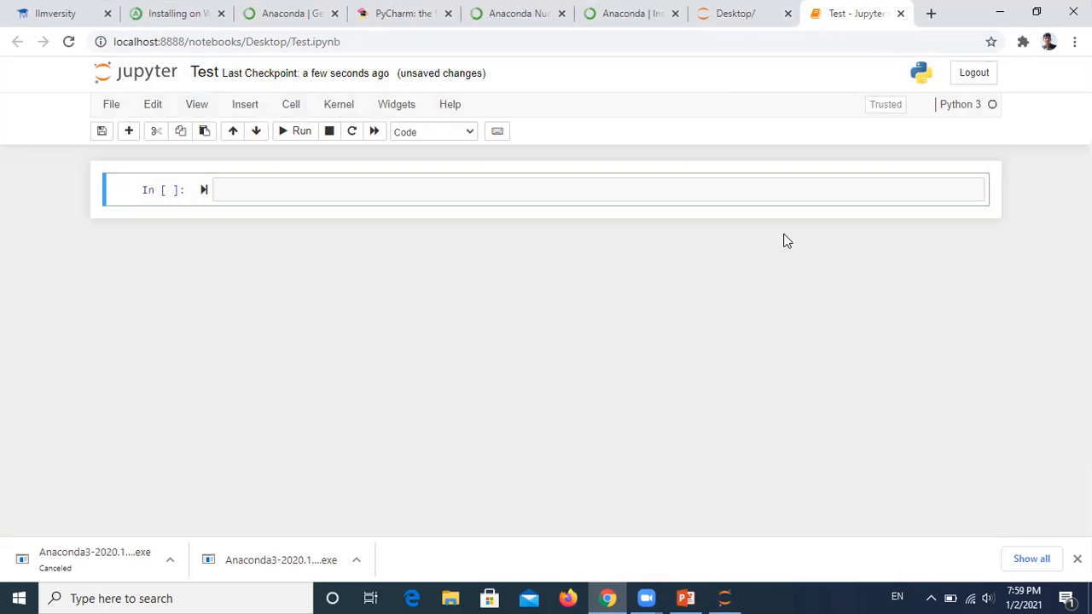
- Enter print("Hello everyone") in the first code cell and start a new line below it
click(433, 196)
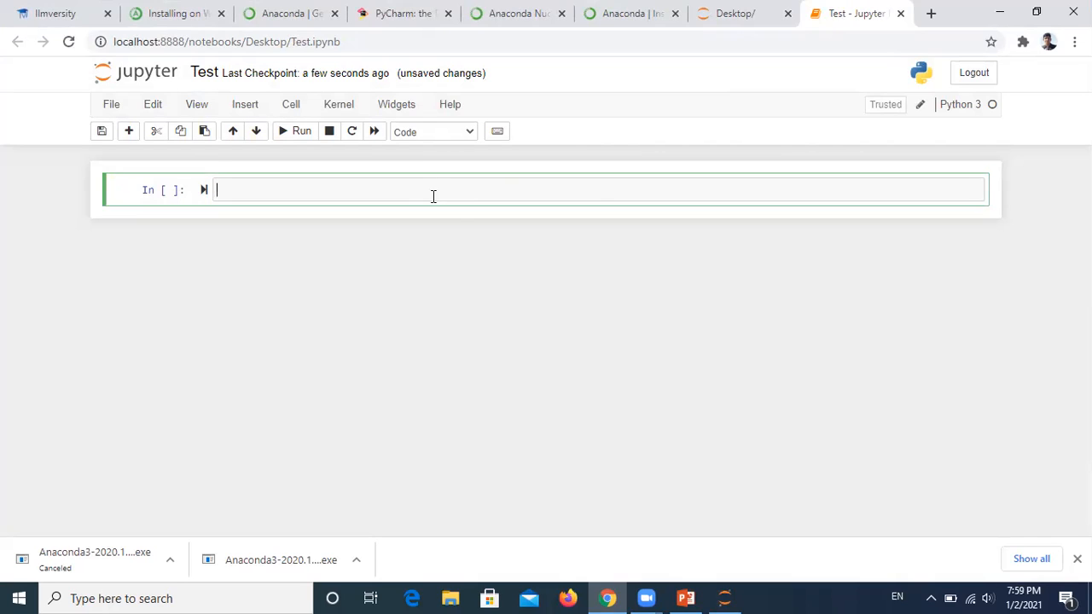
text(print()
text("Hello everyone)
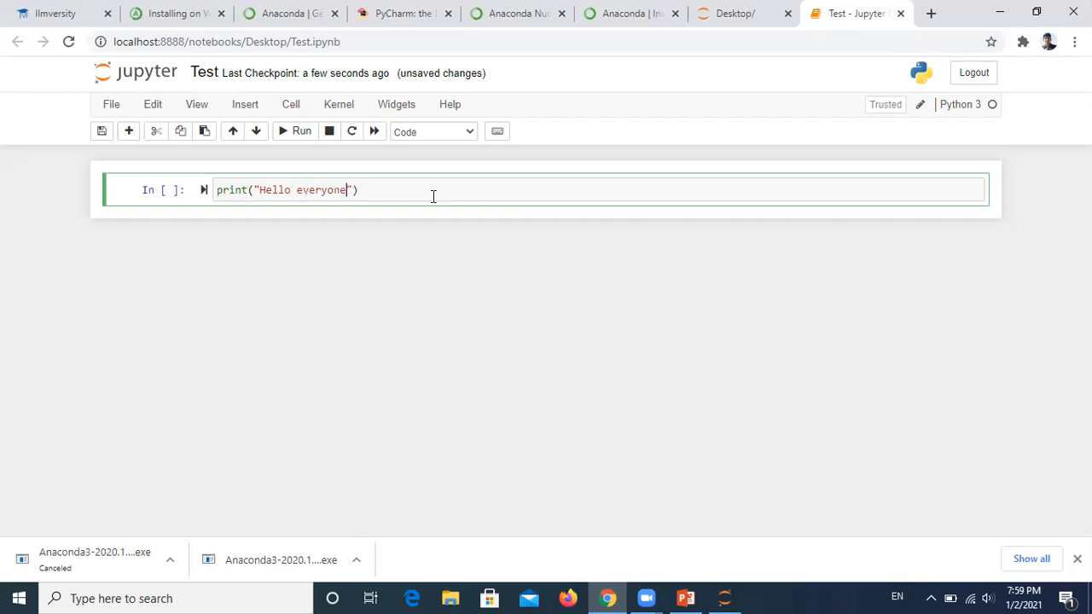
click(425, 193)
key(Return)
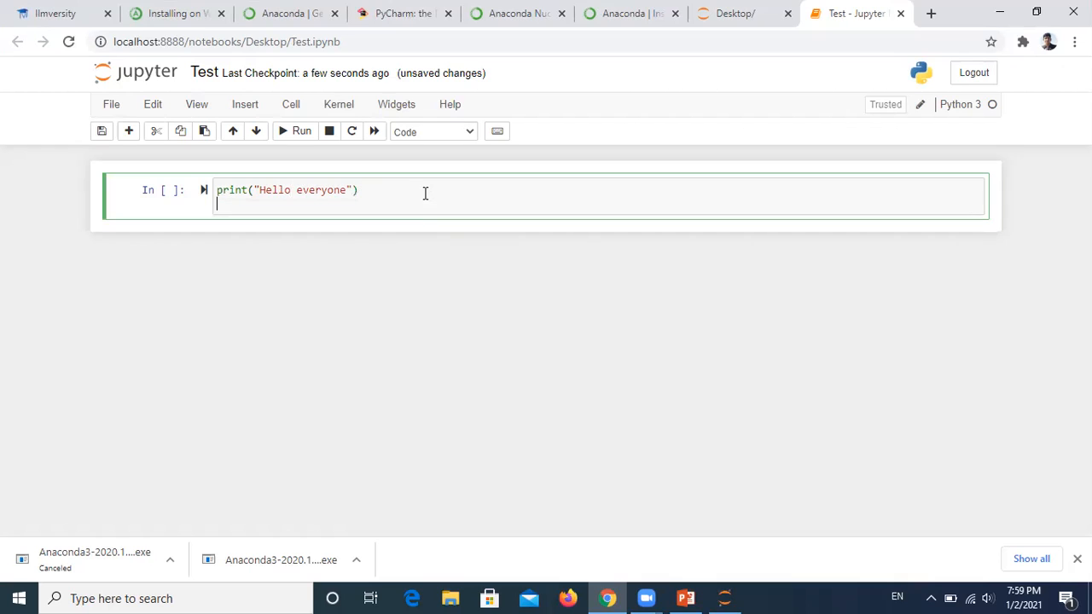
- Add print("I welcome you to my tutorial") as the cell's second line and start a third line
text(print)
text(()
text(")
text(I welcome )
text(you to my)
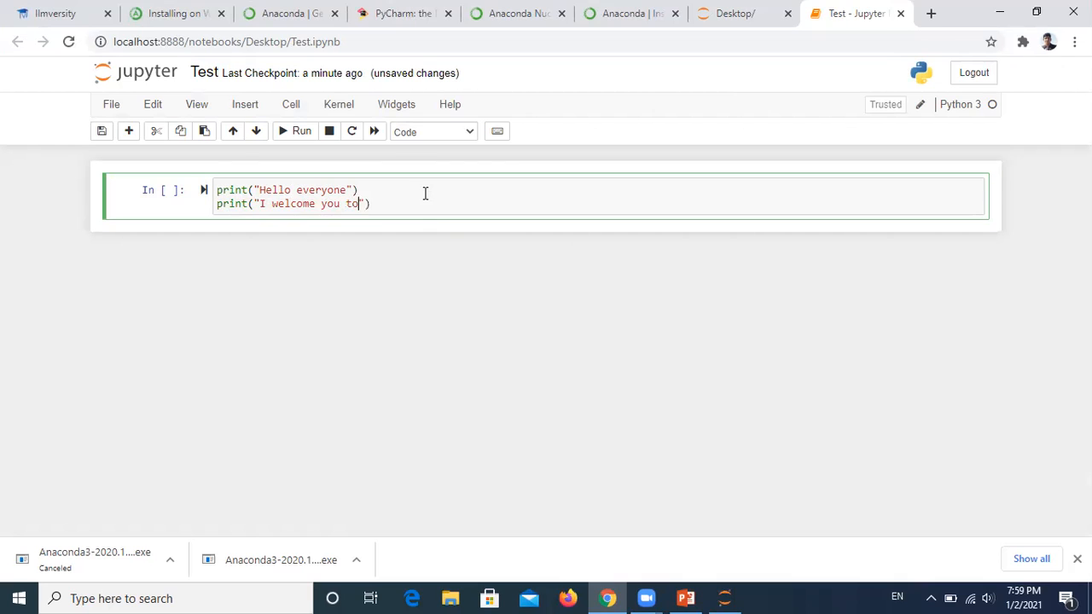
text( tutorial)
click(465, 203)
key(Return)
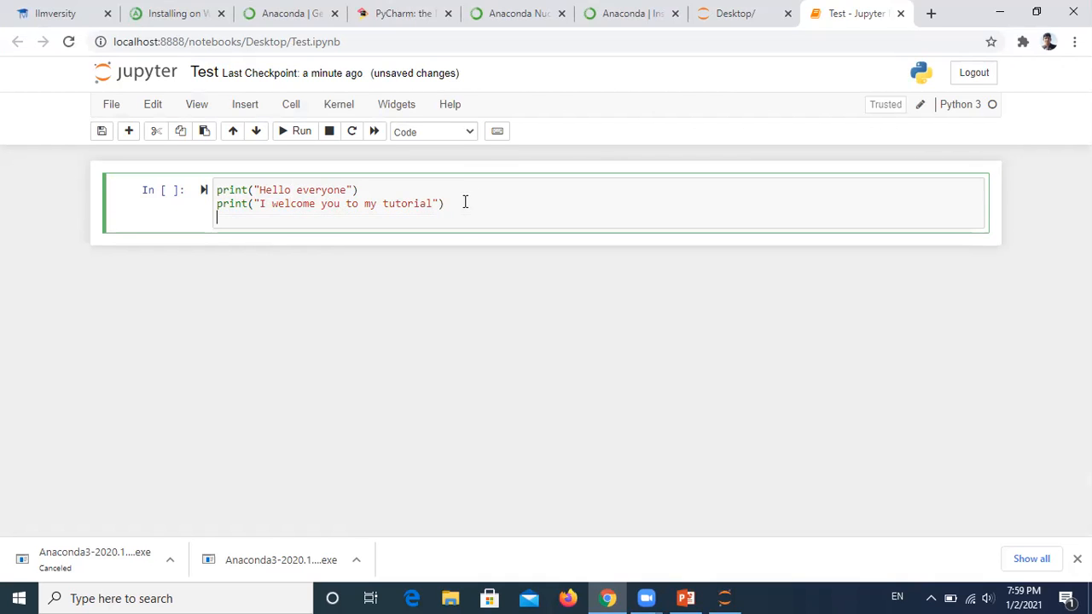
- Try the Sindhi (Pakistan) input language, return to English (United States) and add a third print statement with empty quotes
click(897, 590)
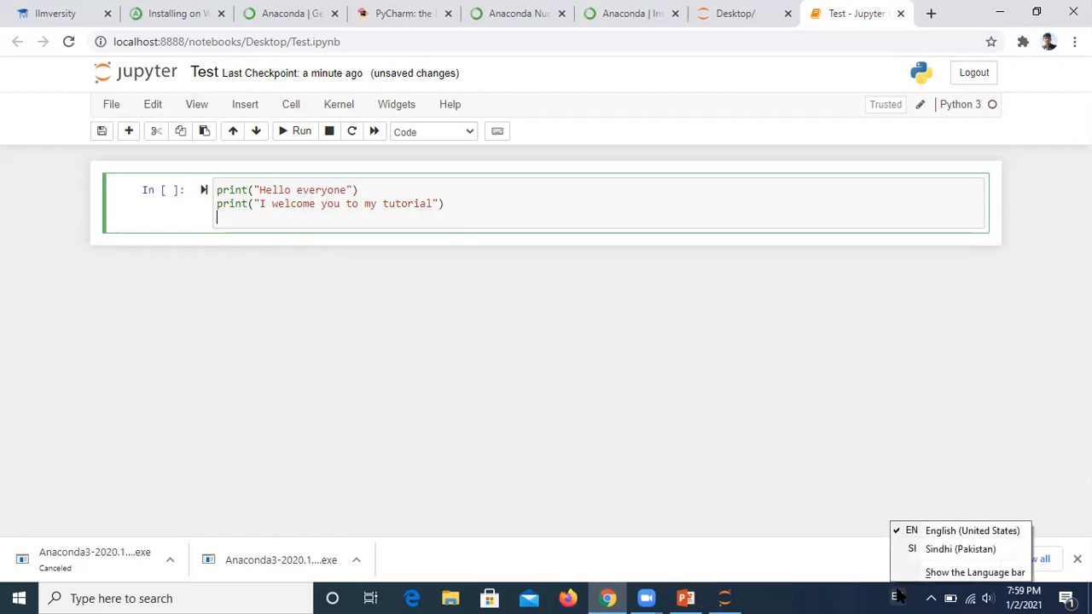
click(924, 555)
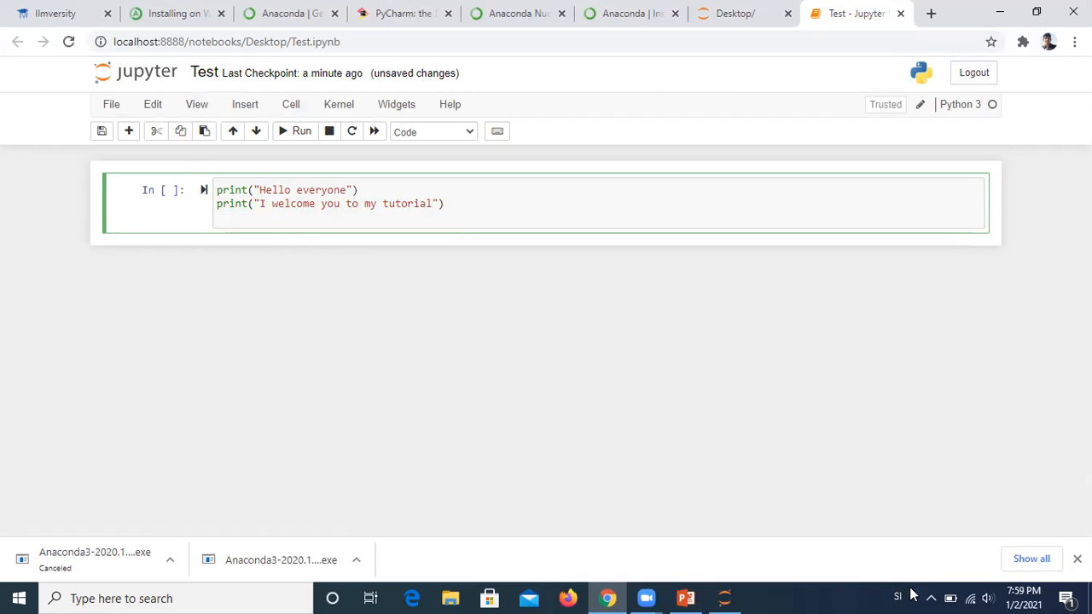
click(897, 596)
click(914, 529)
text(print(")
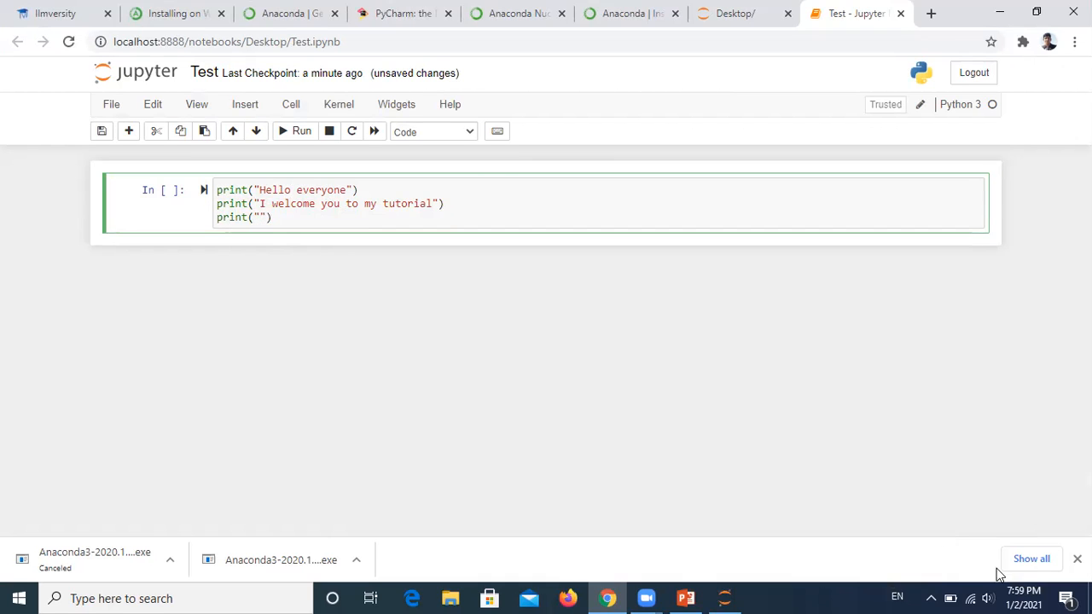
- With Sindhi (Pakistan) input, fill the third print's quotes with "آءٌ اوهان سڀني کي ڀليڪار چوان پيو" and run the cell
click(903, 590)
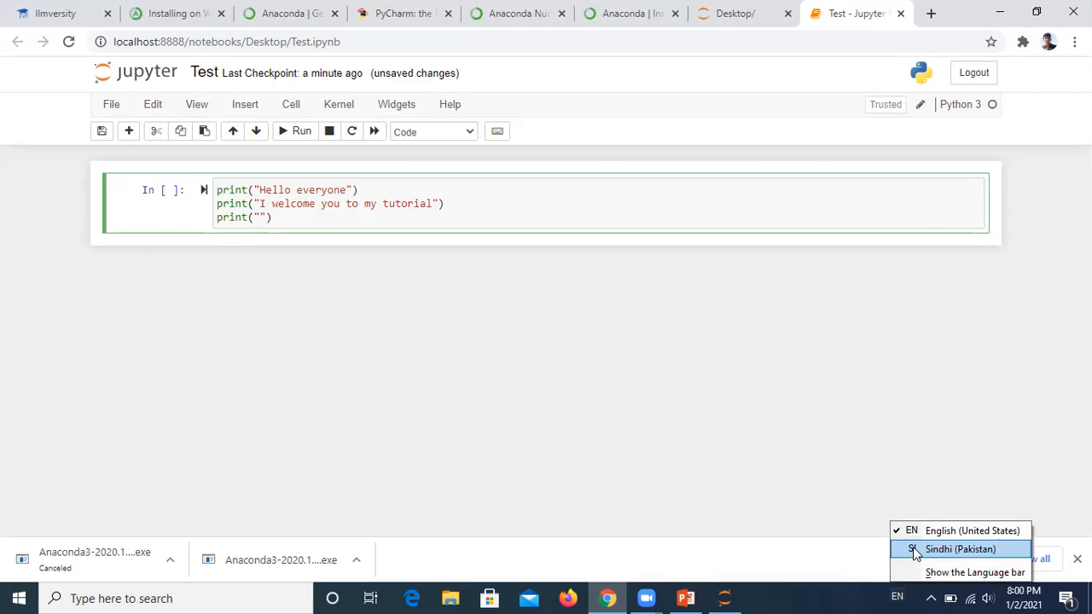
click(914, 551)
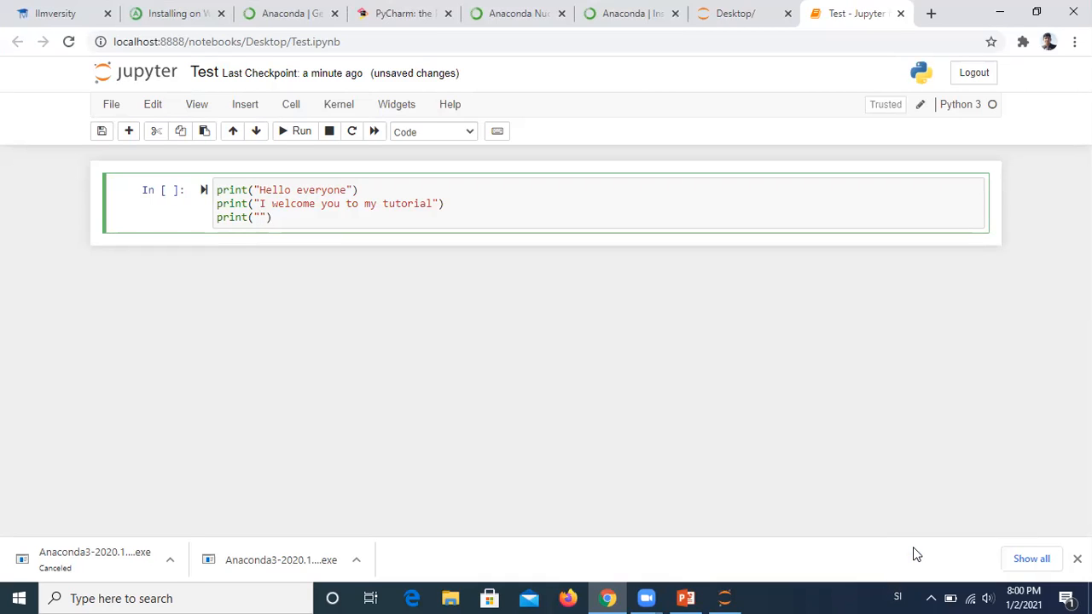
text(اوهان ک)
text(ڀني کي ڀليڪار چوان ٿو)
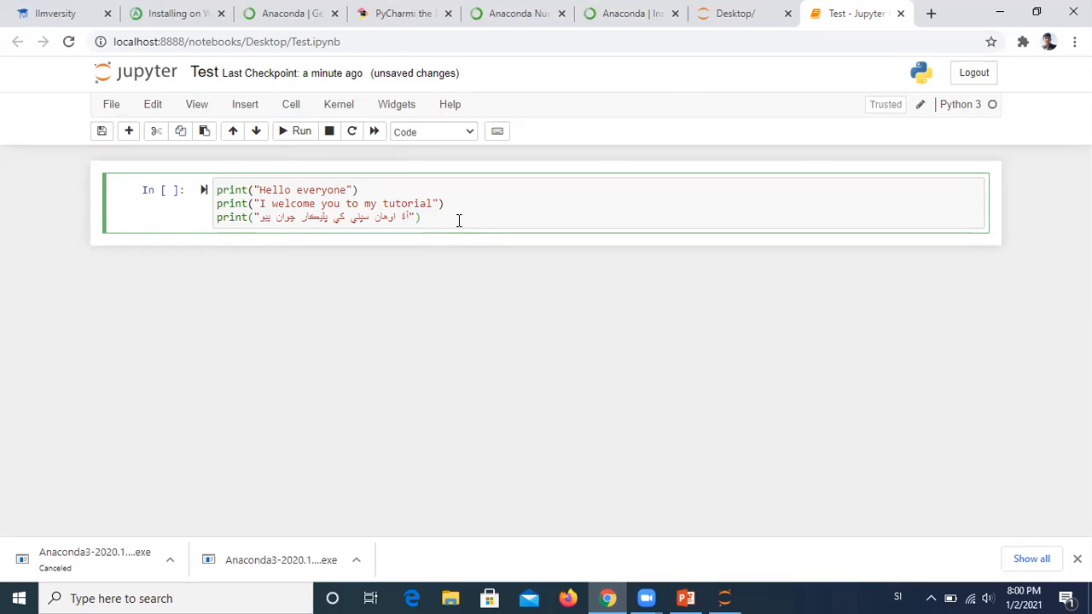
click(296, 135)
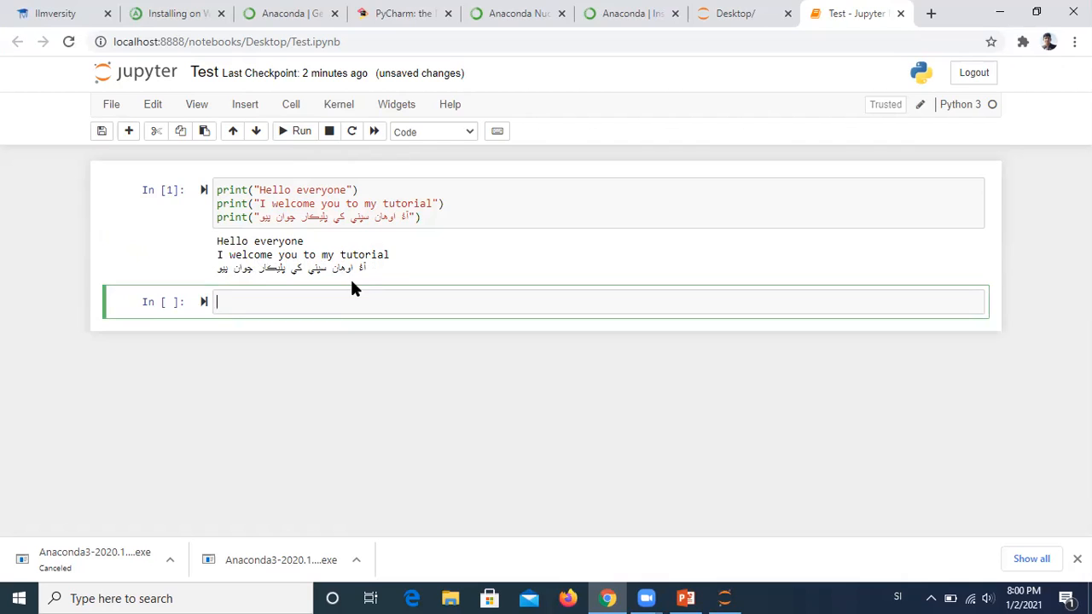
click(247, 297)
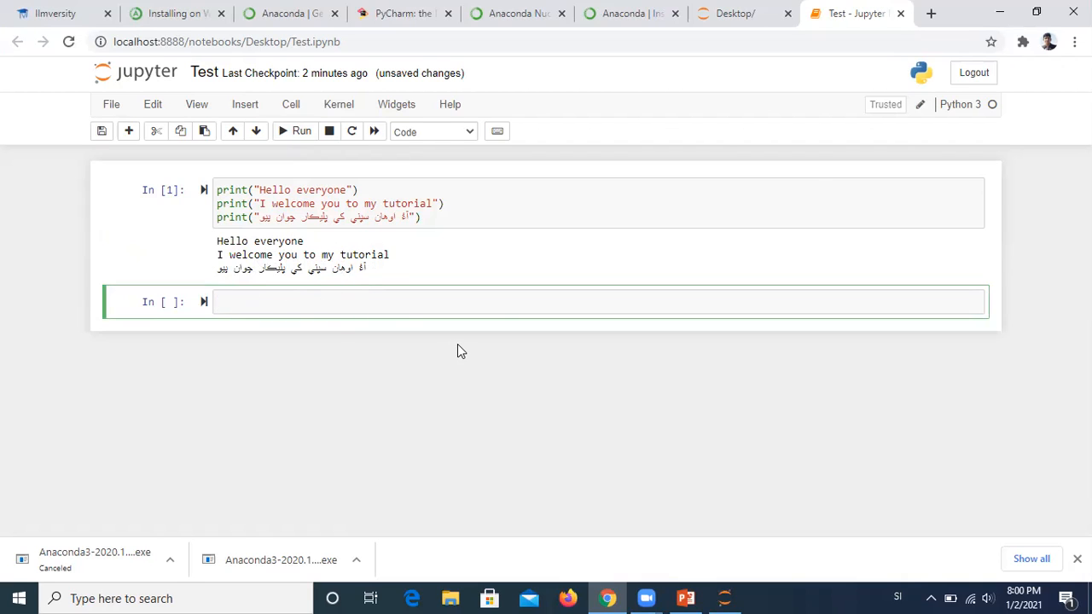